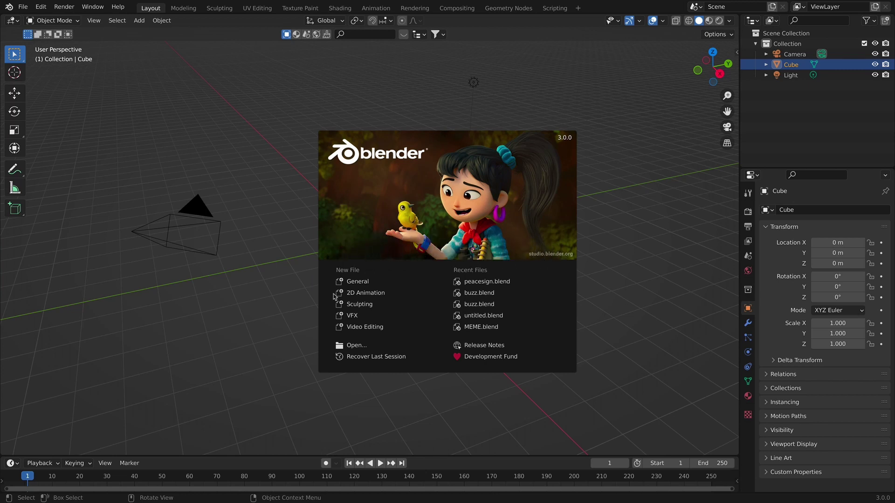
- Delete the default camera, cube and light from the scene
left_click(300, 299)
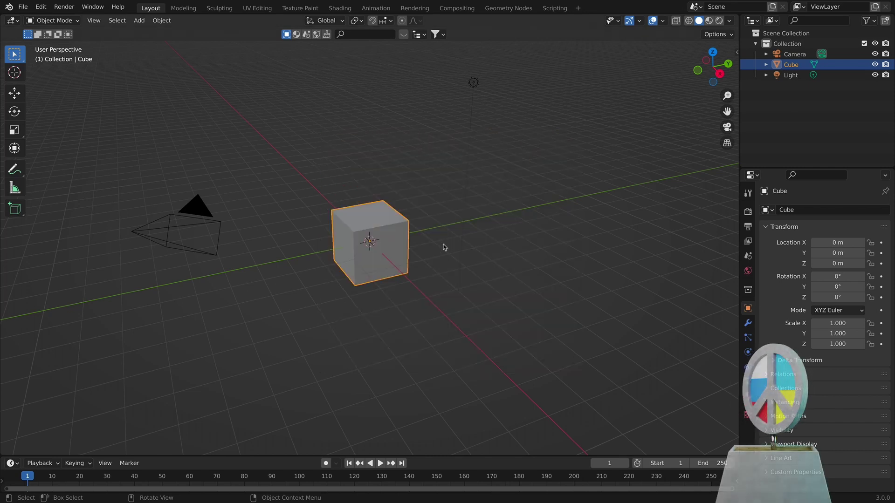
scroll(364, 239, "down", 3)
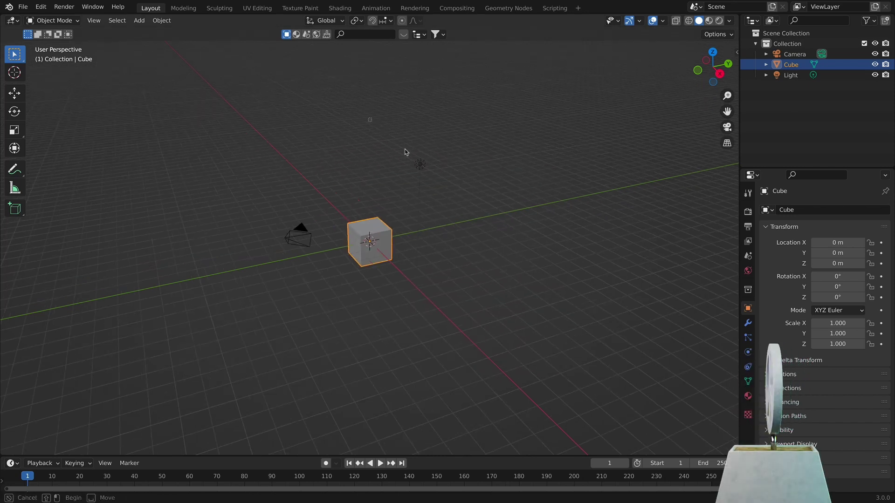
left_click(436, 191)
left_click_drag(281, 174, 308, 250)
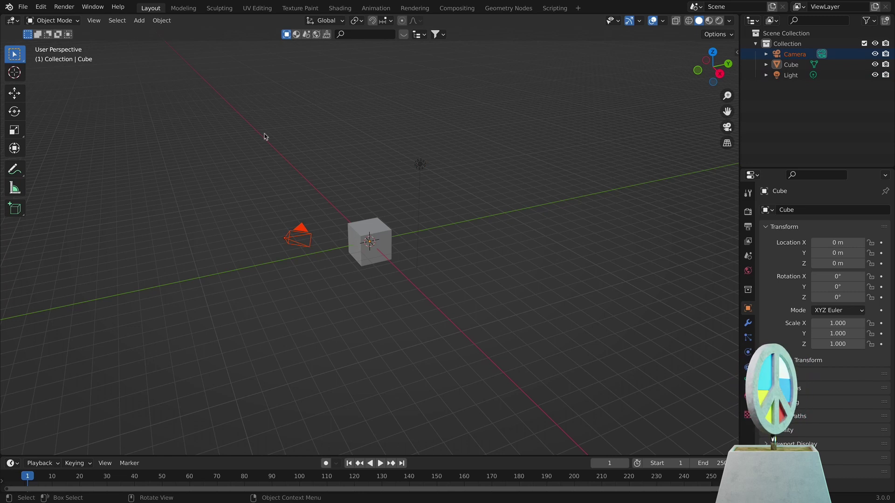
left_click_drag(209, 117, 488, 306)
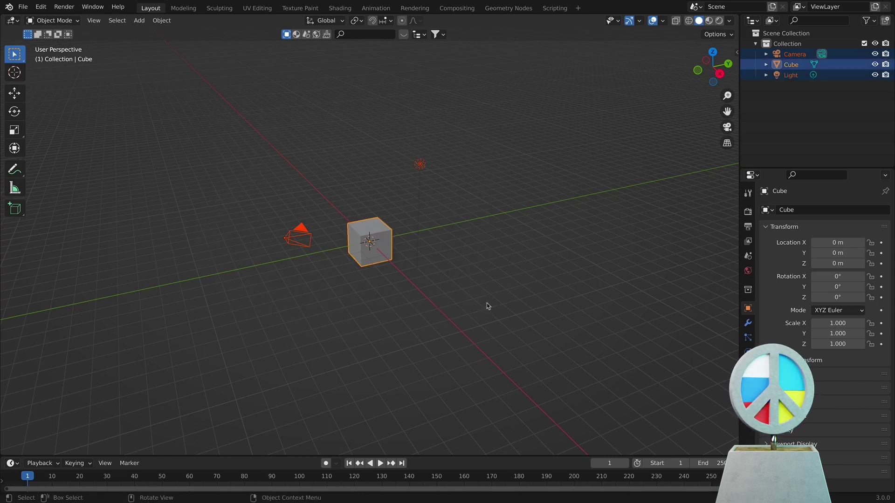
key("x")
left_click(433, 235)
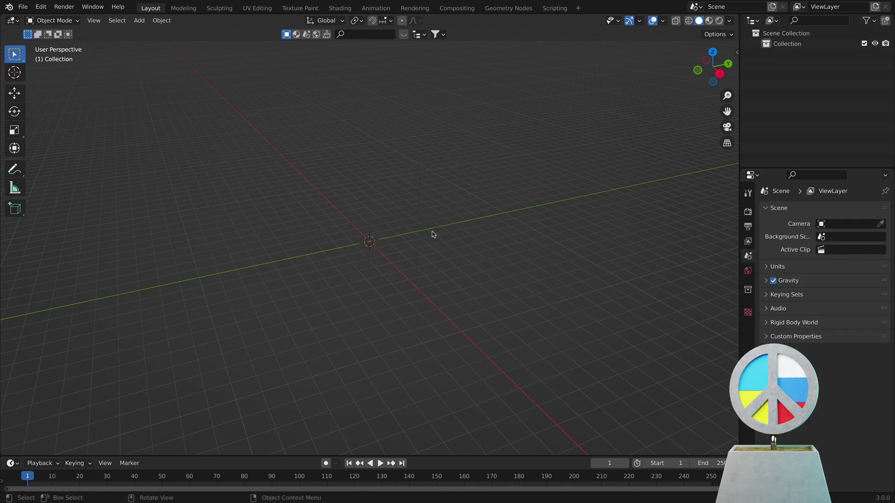
- Switch to the front orthographic view and enable the Screencast Keys display
key("KP_1")
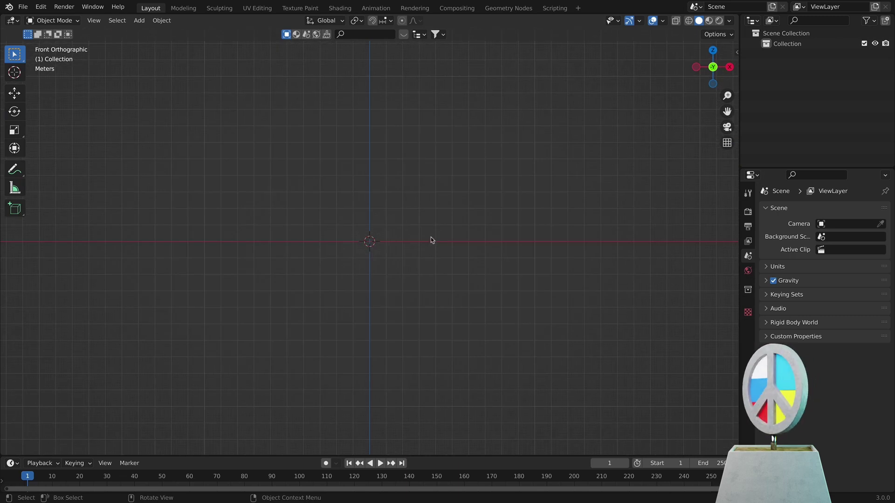
key("n")
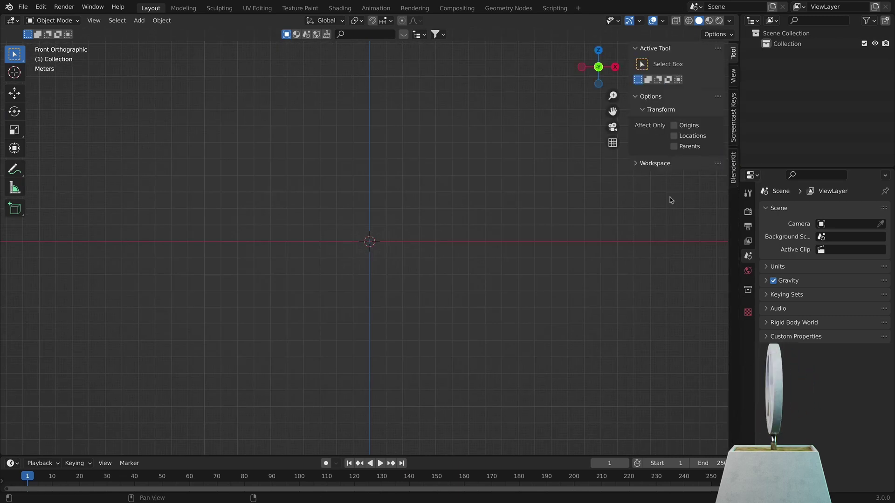
left_click(733, 120)
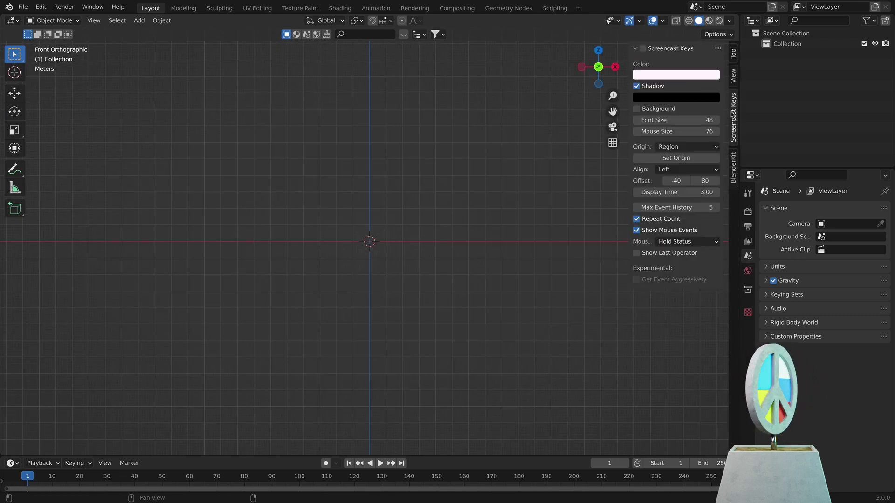
left_click(643, 49)
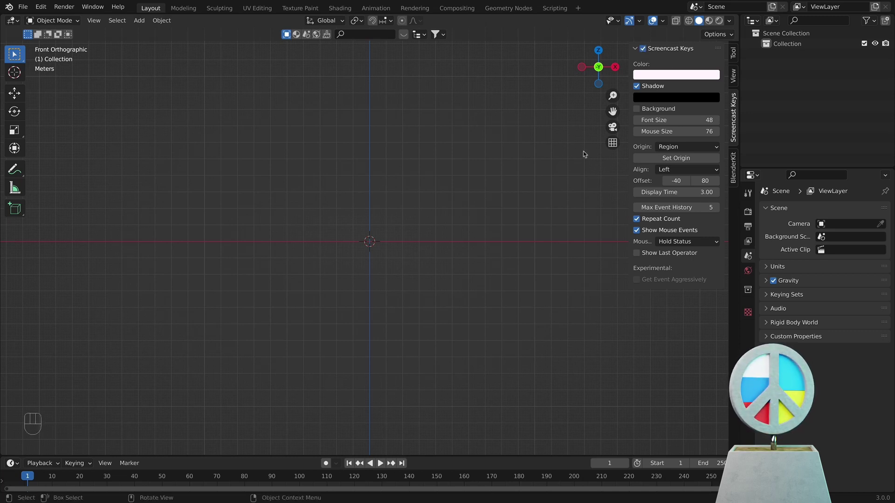
key("n")
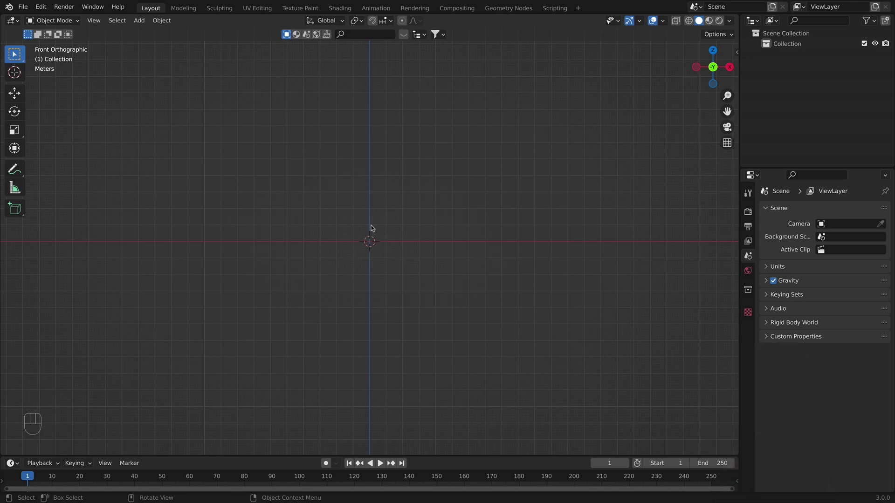
- Add PEACE.png from the PEACE UK RUS folder on the Desktop as a reference image
key("shift+a")
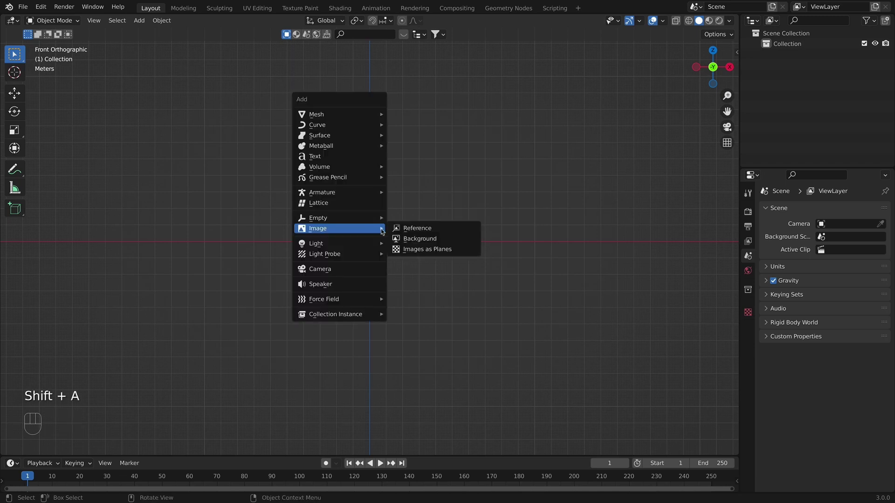
left_click(405, 227)
left_click(222, 181)
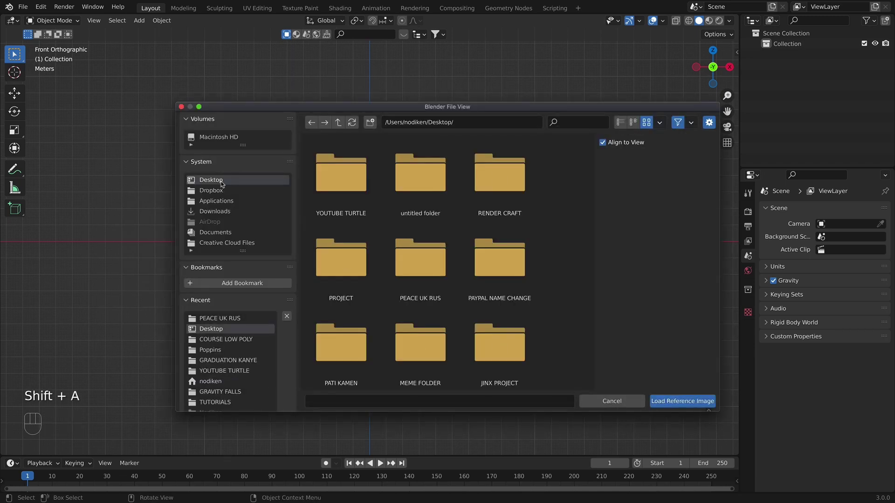
double_click(422, 249)
left_click(373, 205)
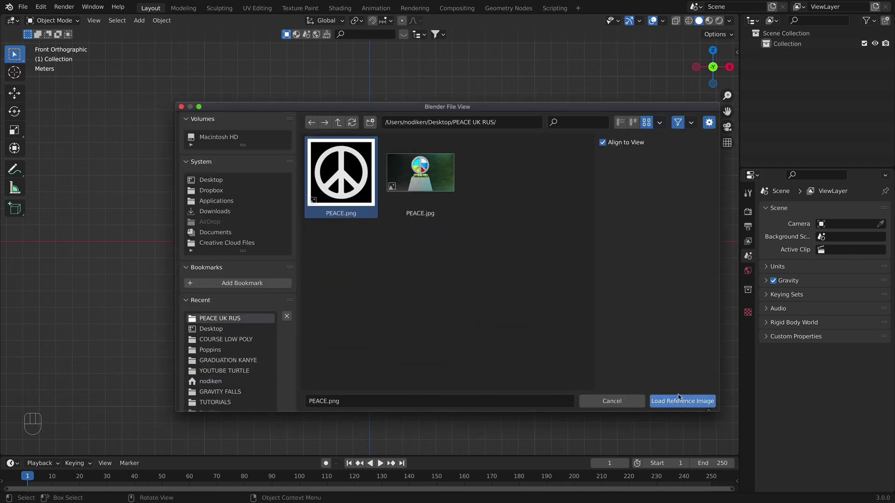
left_click(676, 401)
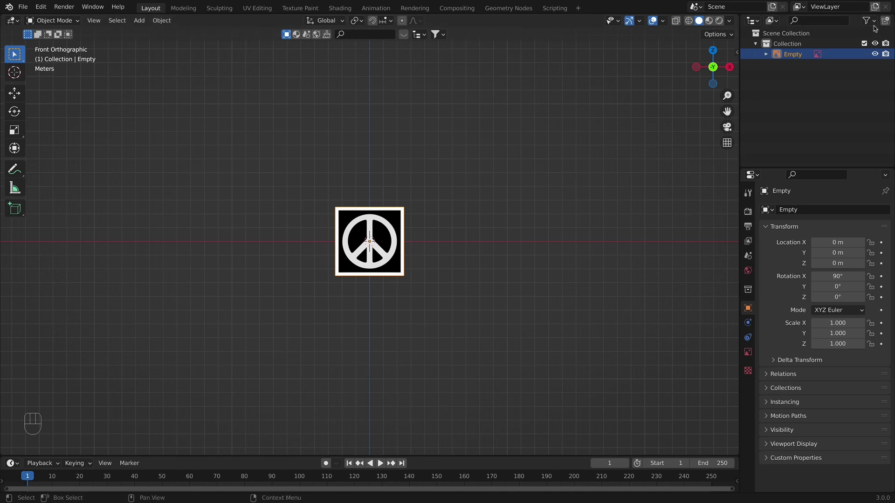
- Show the selectability toggles in the Outliner and make the peace-sign reference image unselectable
left_click(872, 21)
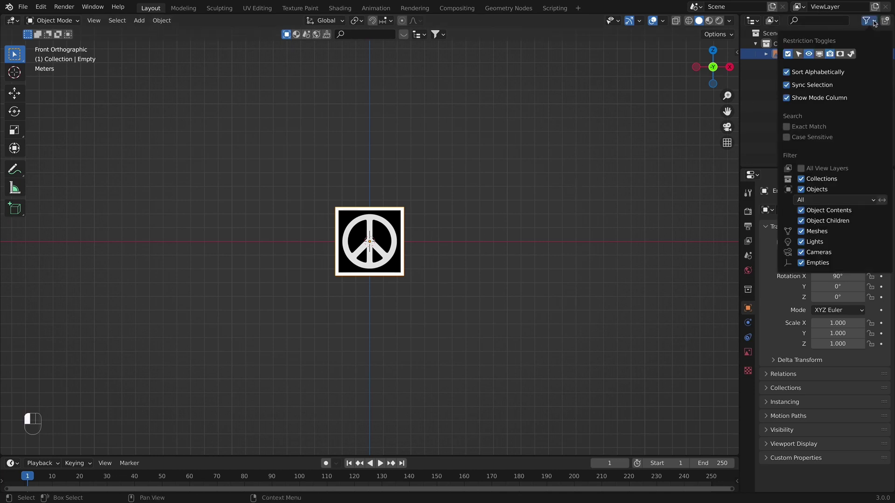
left_click(799, 55)
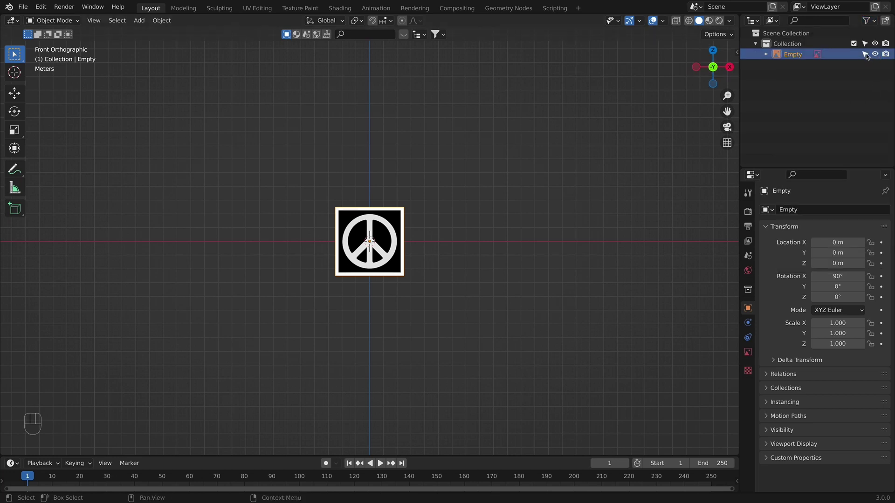
left_click(867, 55)
left_click(382, 240)
mouse_move(383, 241)
middle_mouse_down()
mouse_move(418, 240)
mouse_move(326, 221)
mouse_move(381, 238)
middle_mouse_up()
key("KP_1")
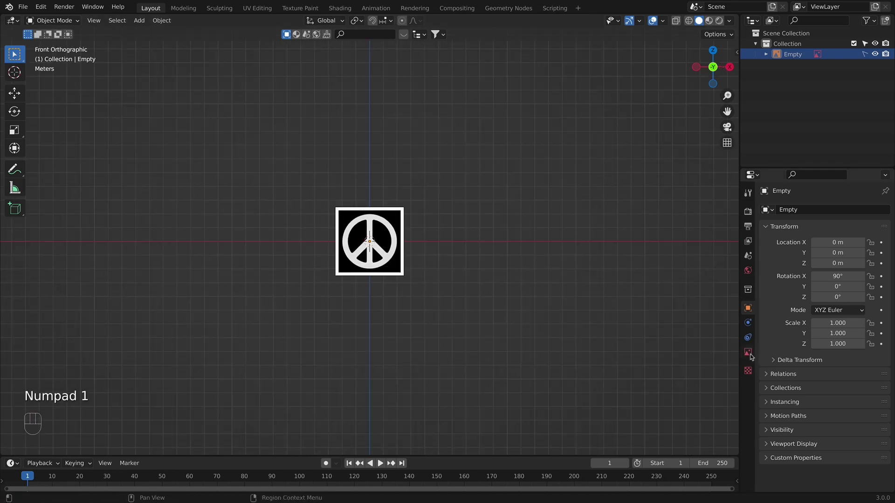
- Set the reference image's depth to Back so it displays behind other objects
left_click(749, 353)
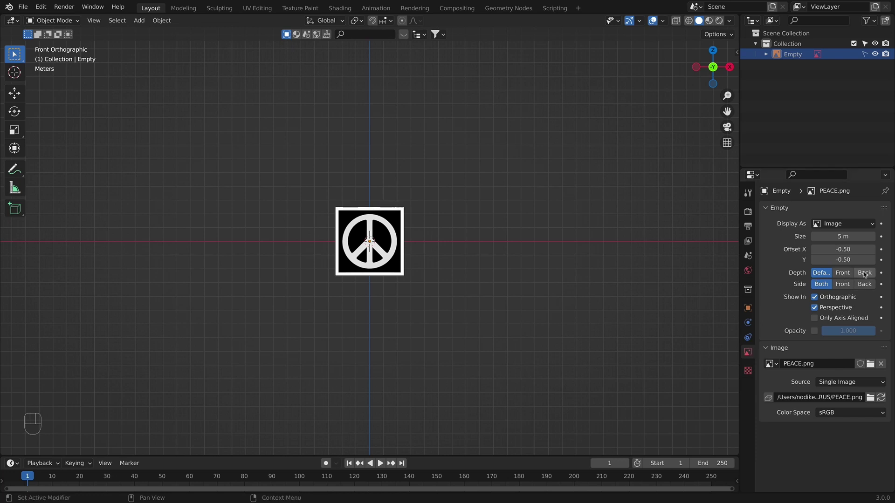
left_click(865, 273)
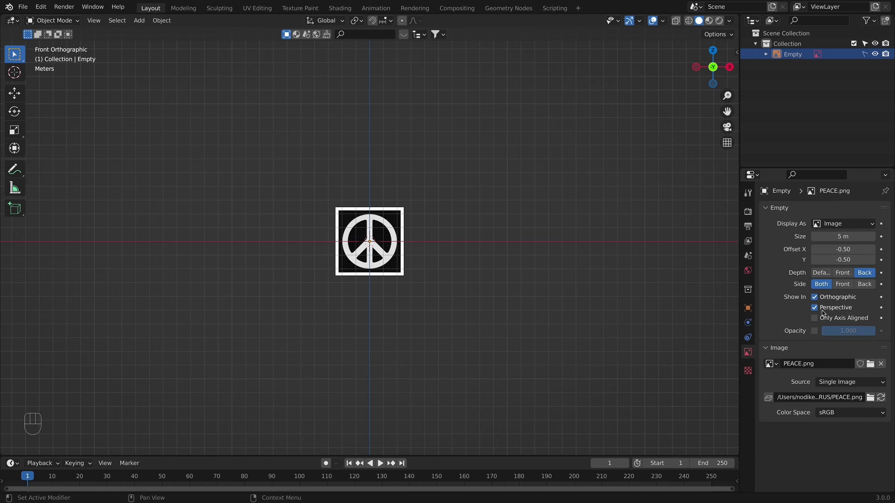
middle_click_drag(586, 347, 590, 324)
key("KP_1")
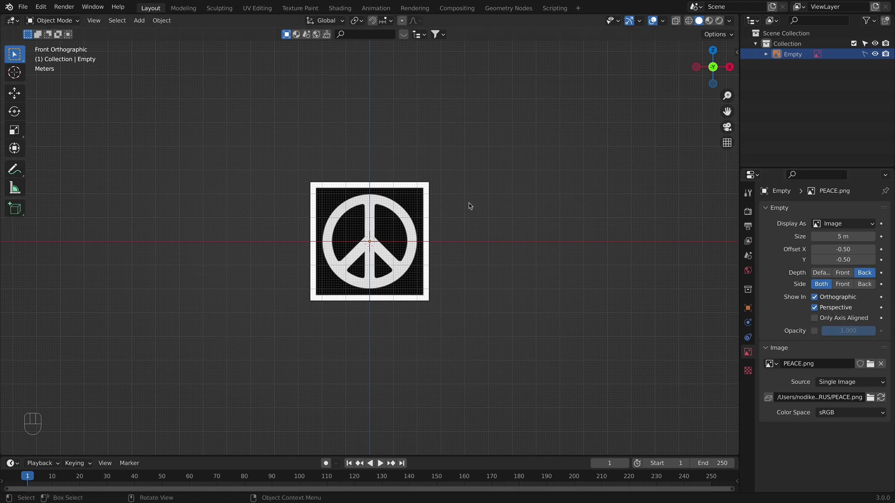
- Add a mesh circle with 16 vertices at the centre of the peace-sign image
scroll(394, 265, "up", 3)
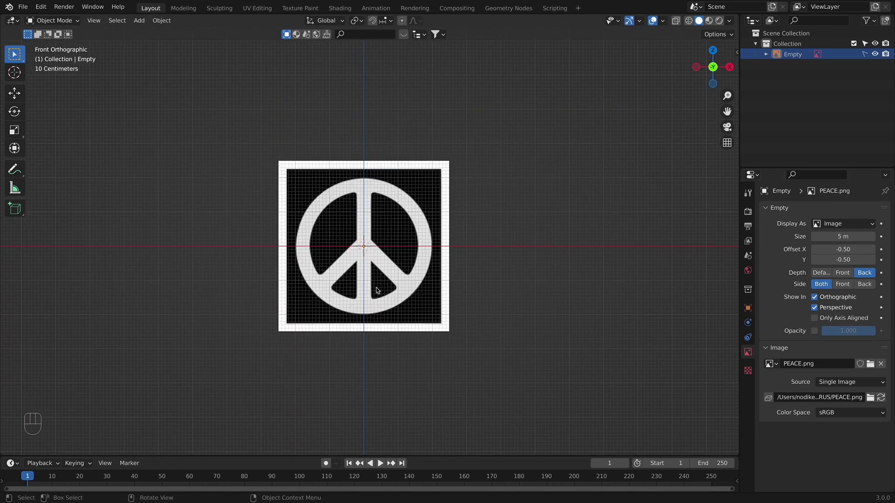
scroll(401, 256, "up", 2)
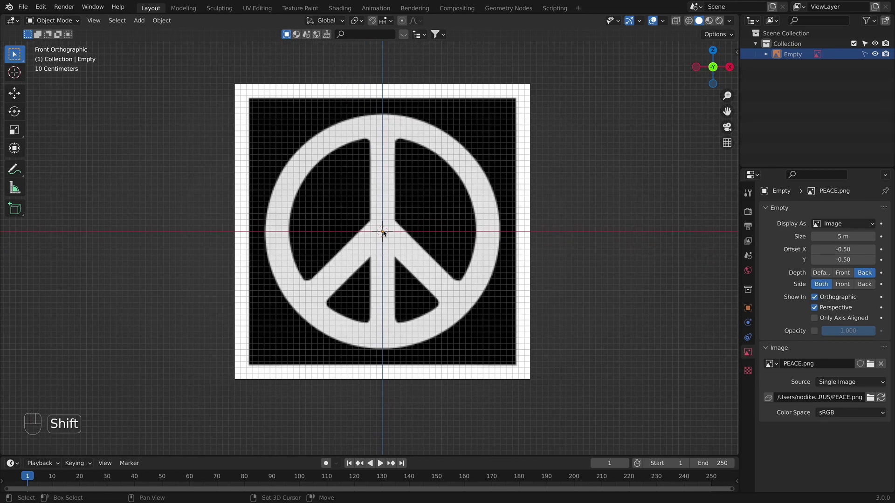
key("shift+a")
mouse_move(380, 227)
mouse_move(368, 117)
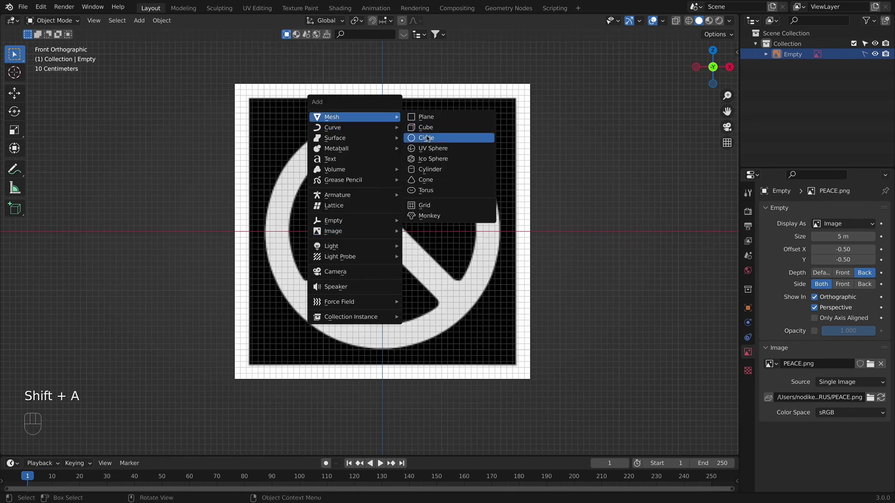
left_click(427, 139)
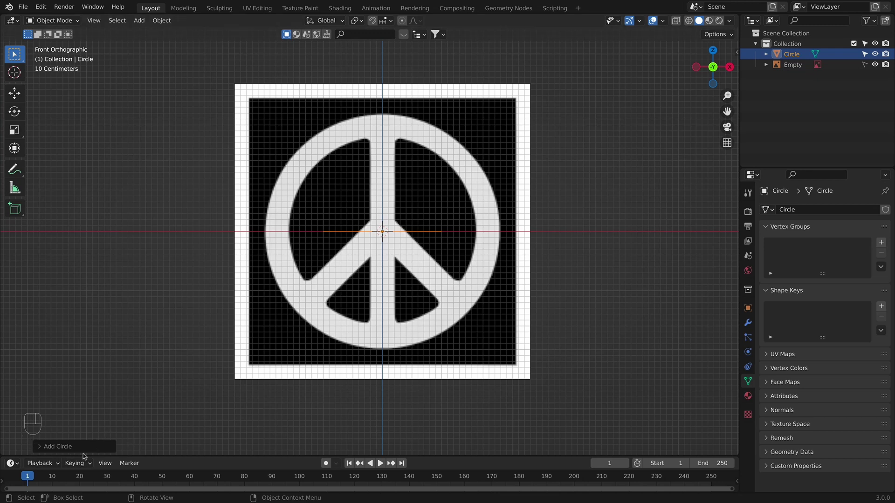
left_click(46, 448)
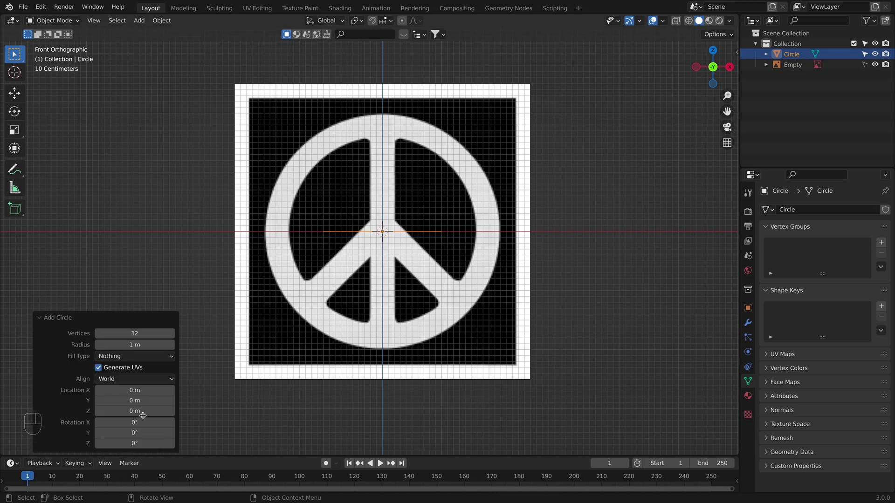
left_click(134, 335)
type("16")
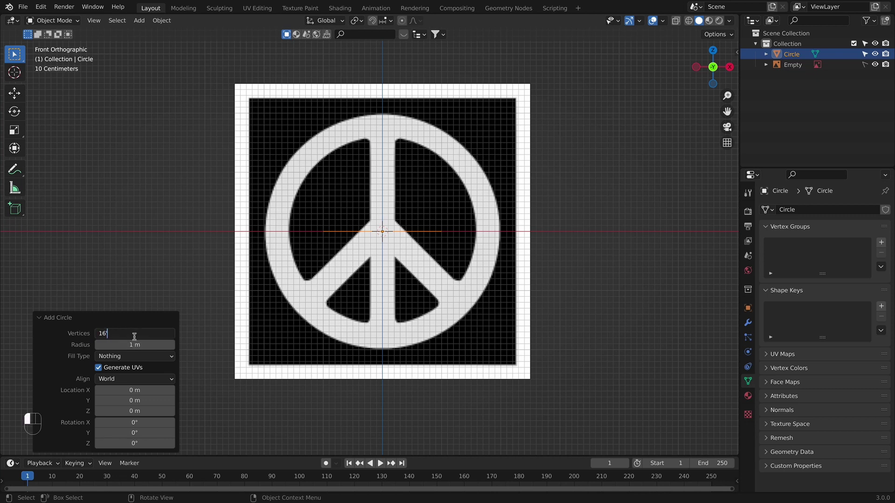
key("Return")
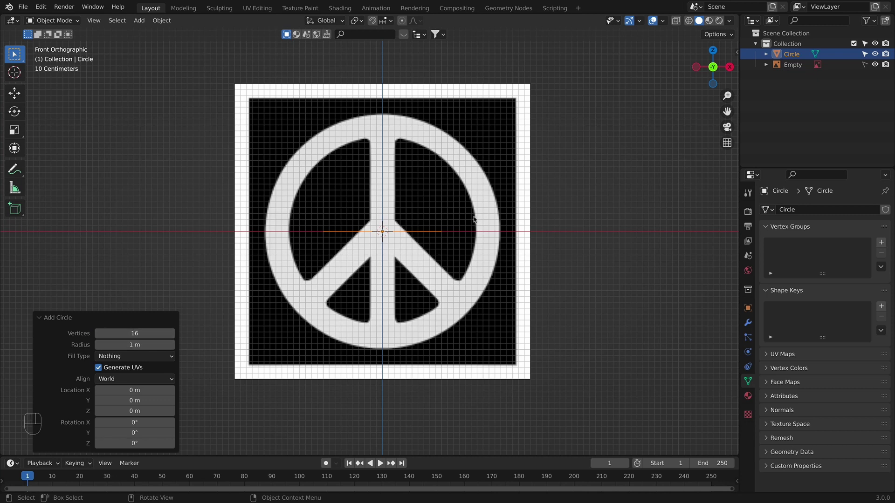
- Rotate the circle 90° about the global X axis and scale it by about 1.98 to match the peace sign's outer edge
type("r")
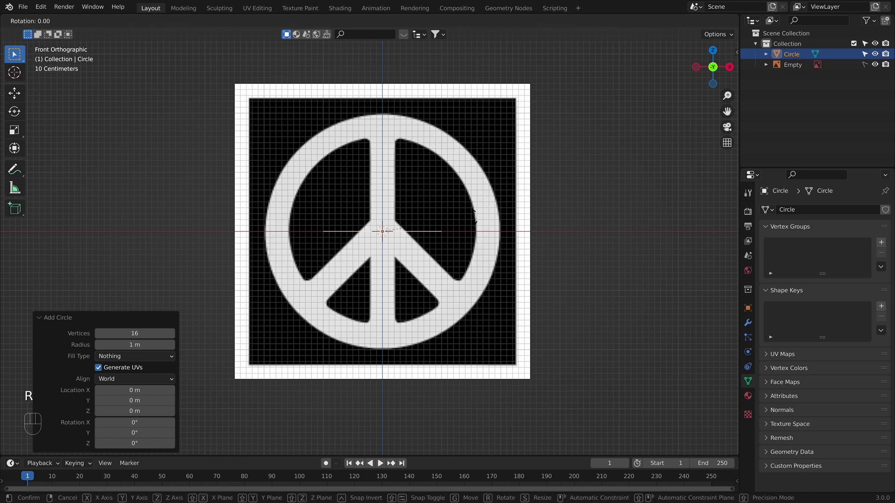
type("z90r")
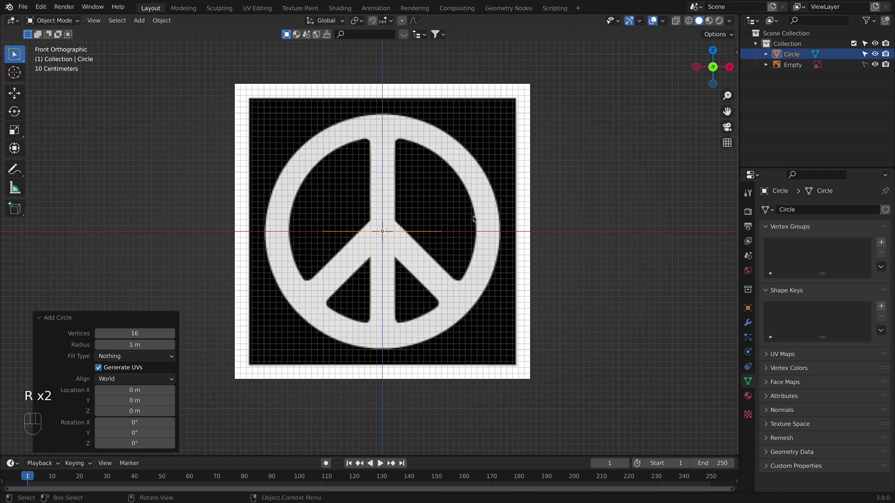
type("r")
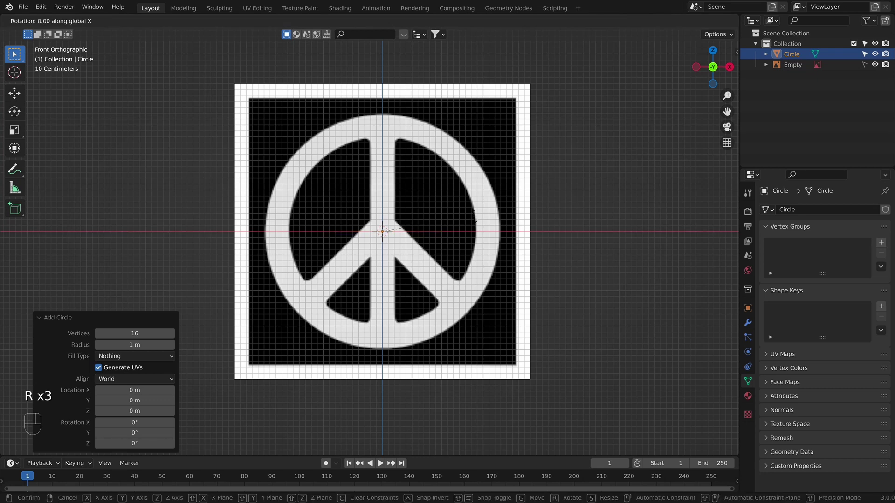
type("90")
key("Return")
key("s")
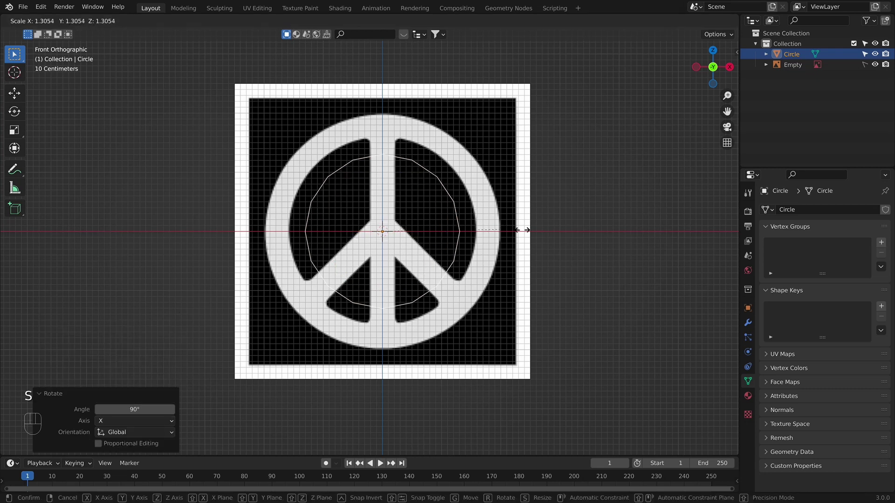
left_click(588, 240)
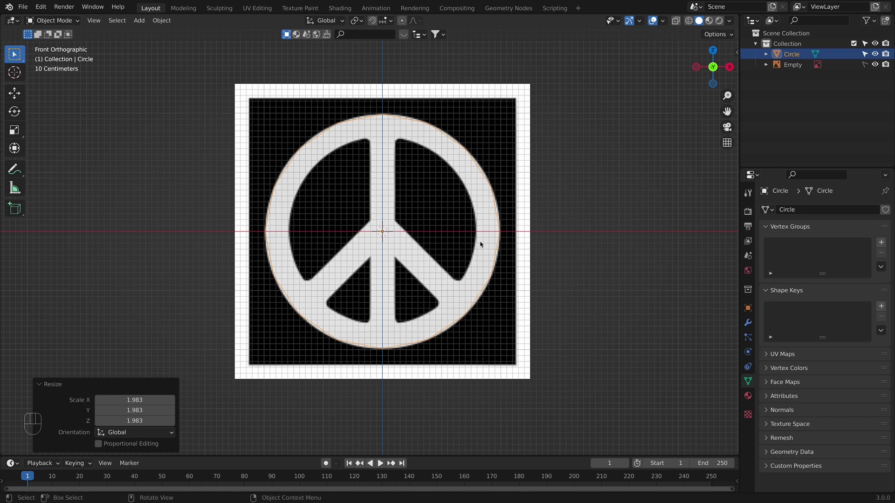
- Enter Edit Mode on the circle and turn on X-ray display
scroll(484, 259, "up", 1)
key("Tab")
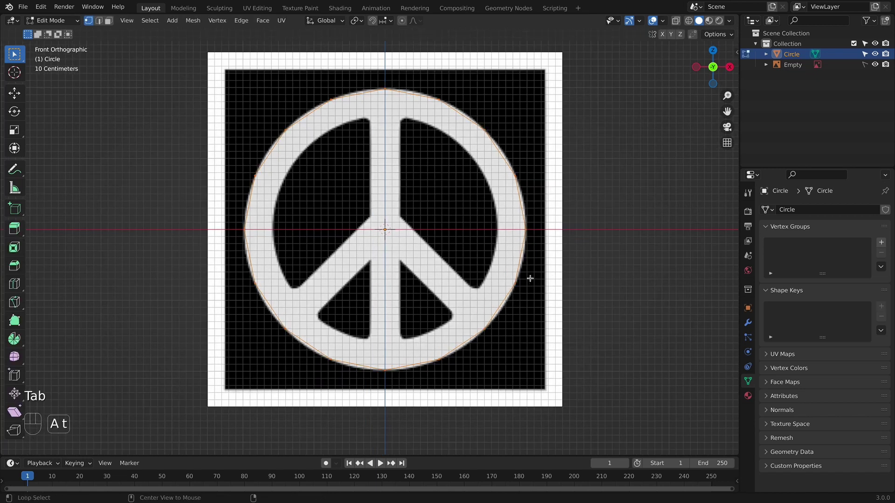
key("alt+z")
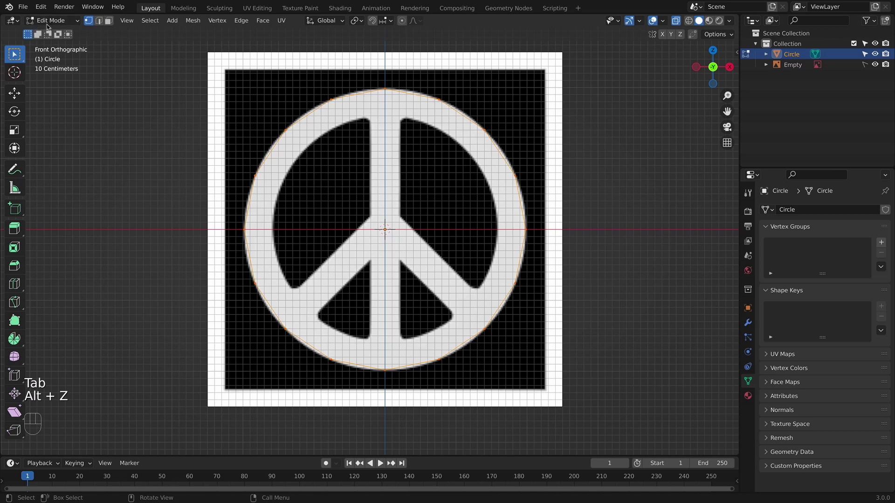
left_click(58, 20)
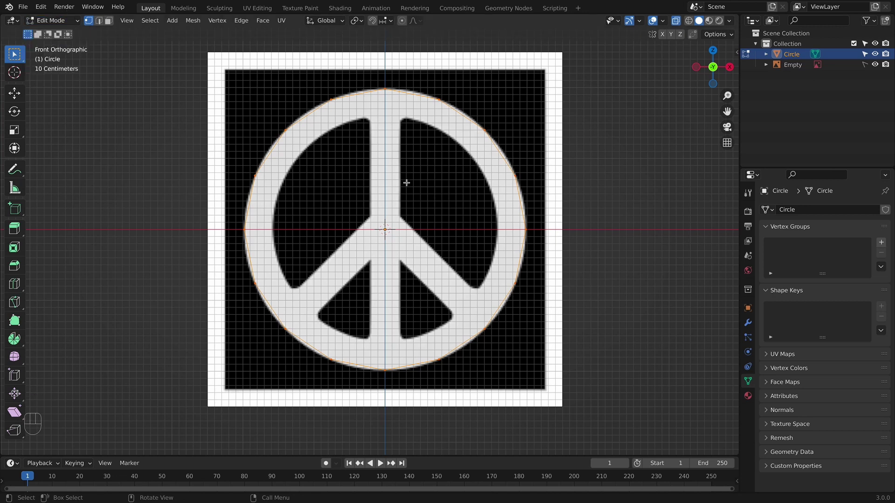
- Extrude the circle inward at a scale of about 0.822 to form a flat ring, and turn off X-ray display
key("Tab")
key("Tab")
key("e")
left_click(615, 234)
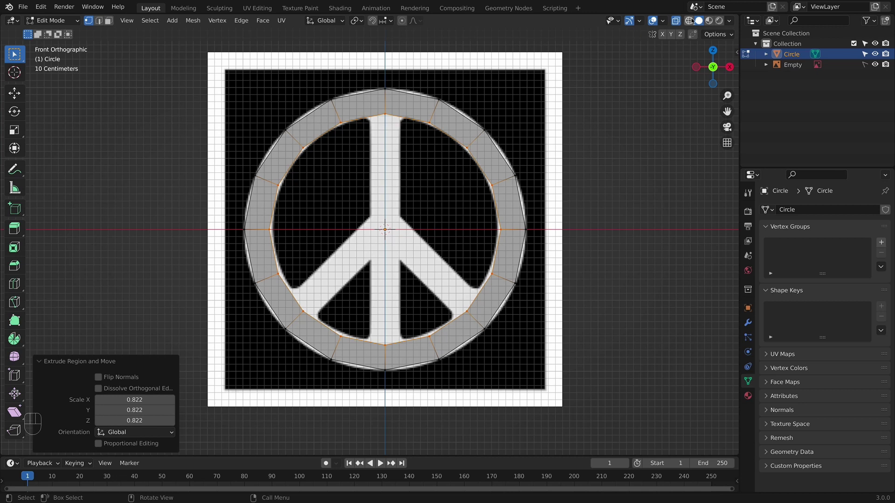
left_click(676, 21)
key("alt+z")
- Add a Subdivision Surface modifier to the ring with the viewport level at 2
left_click(748, 323)
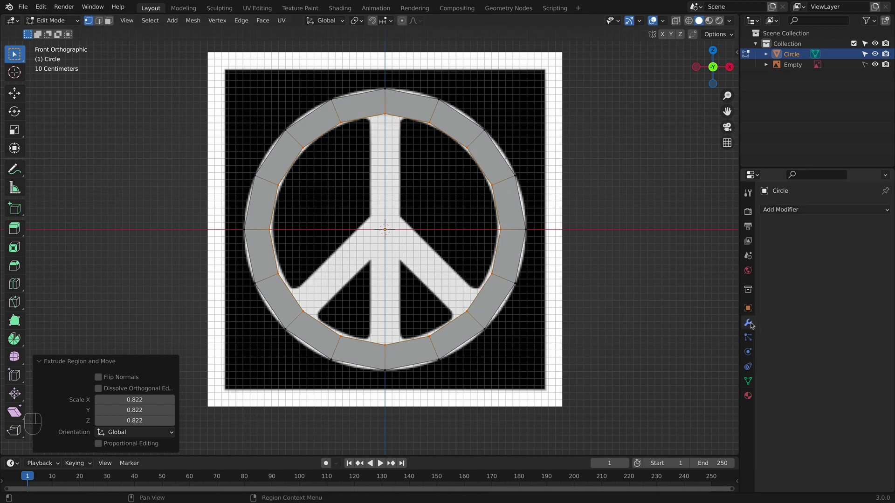
left_click(795, 212)
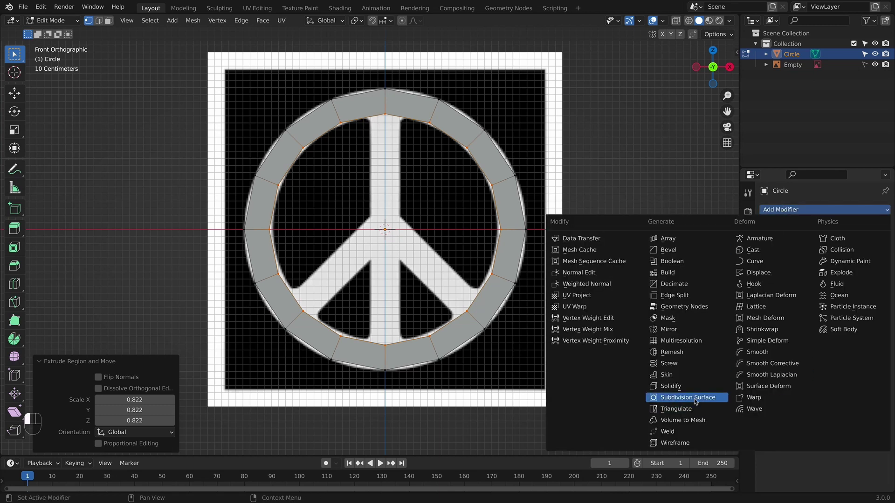
left_click(676, 398)
left_click_drag(827, 255, 832, 259)
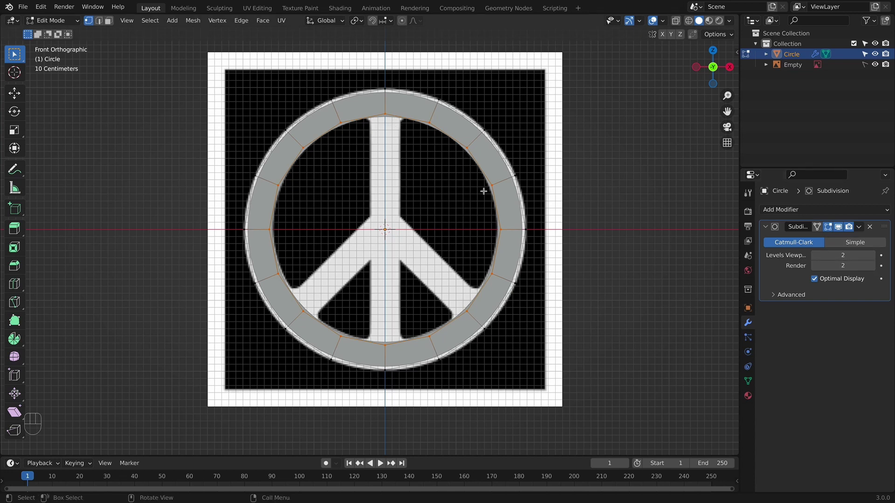
- Delete the left half of the ring with X-ray display on, and return to Object Mode
key("alt+z")
left_click_drag(230, 55, 344, 414)
key("x")
left_click(278, 229)
key("Tab")
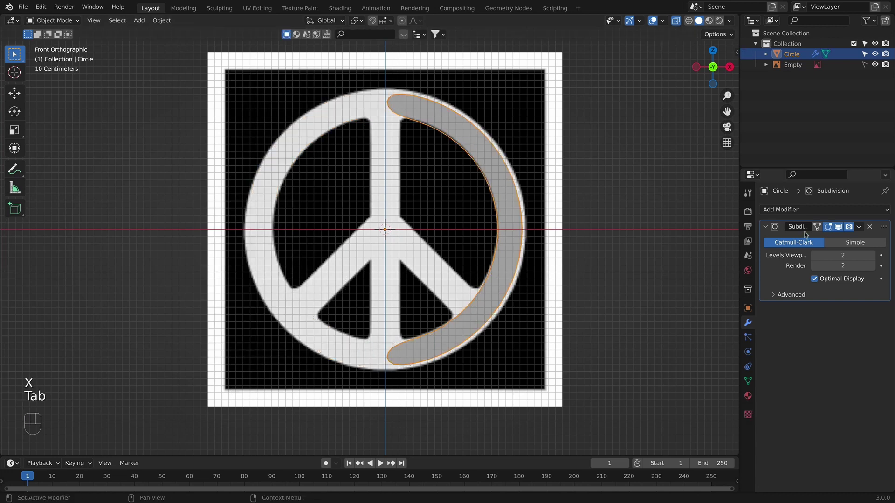
- Add a Mirror modifier on the X axis and place it above the Subdivision modifier in the stack
left_click(793, 209)
left_click(669, 329)
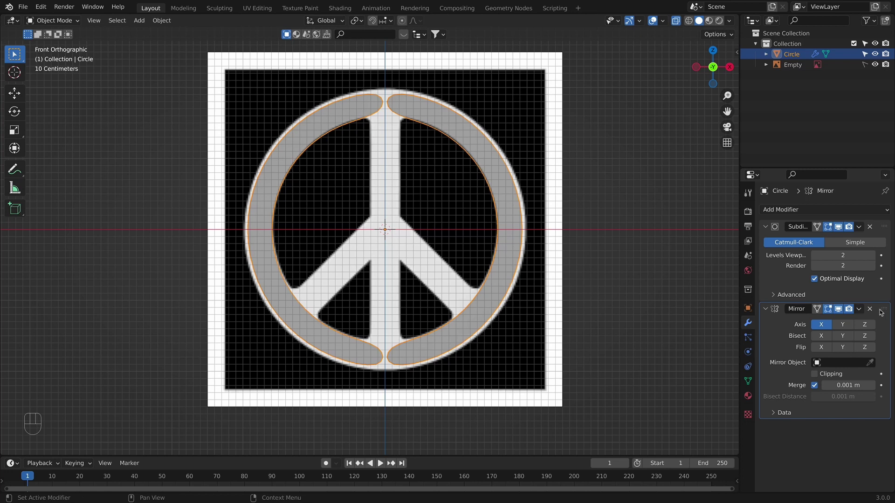
left_click_drag(882, 311, 882, 219)
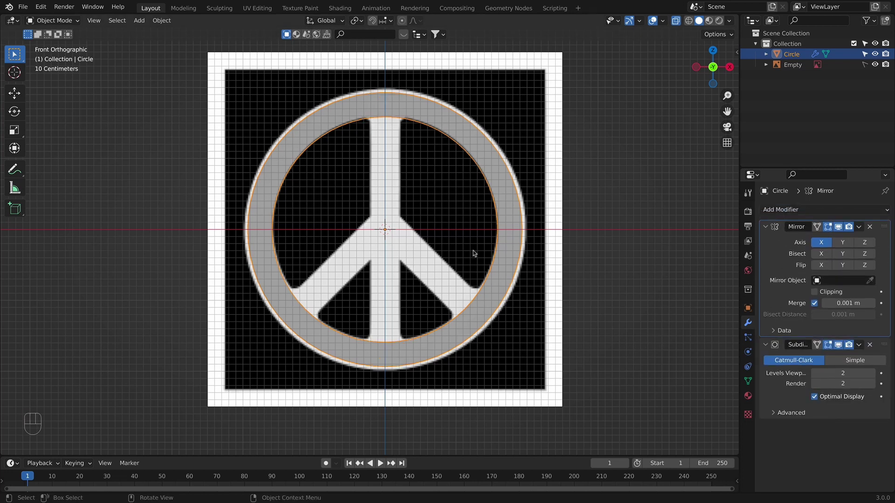
- Scale the ring by about 1.02 to match the reference's outer edge and enable Clipping on the Mirror modifier
key("s")
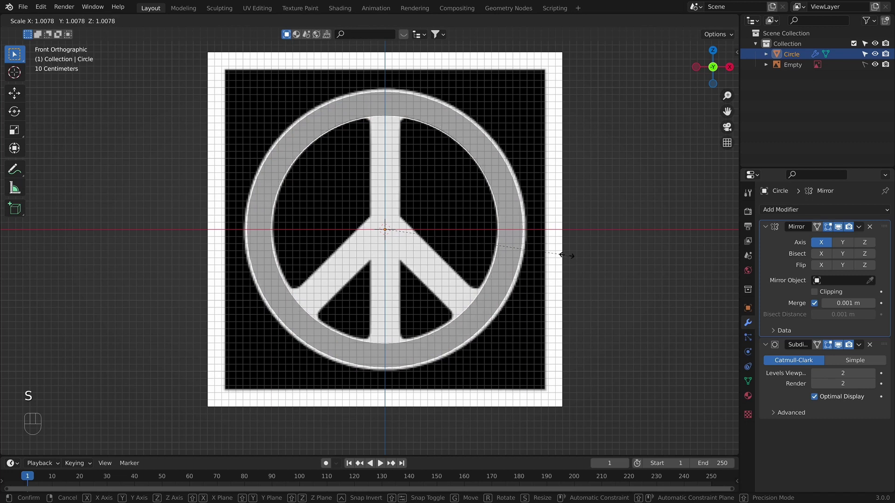
left_click(566, 256)
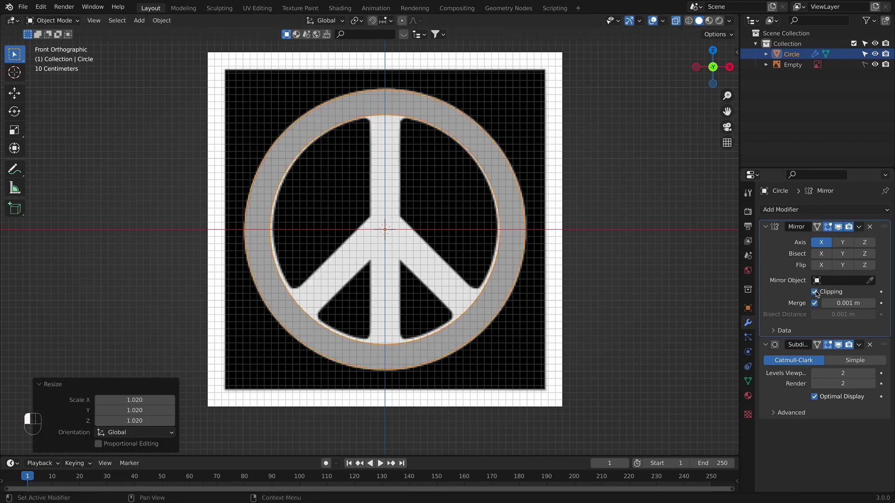
key("Tab")
left_click(392, 84)
key("g")
right_click(467, 96)
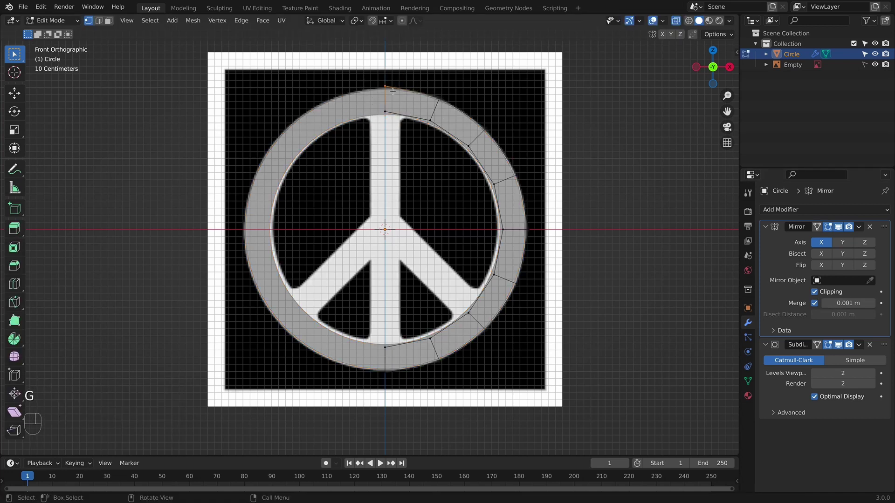
key("Tab")
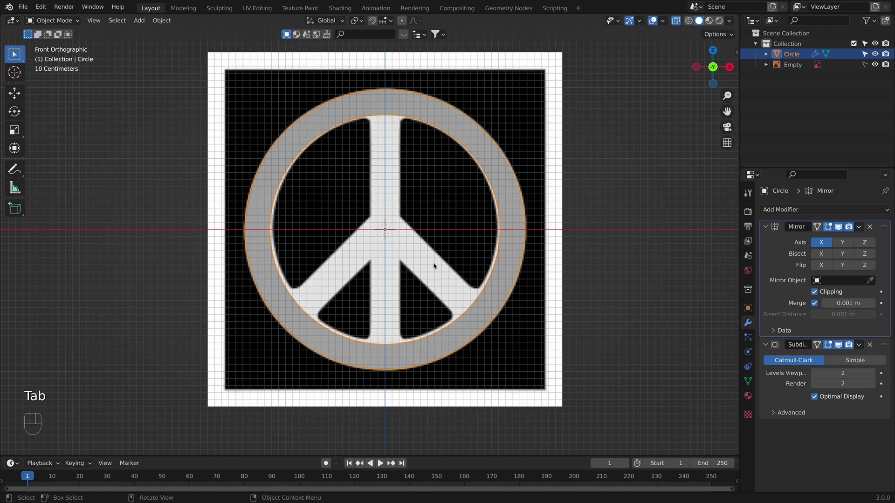
- Add a loop cut beside the ring's bottom centre in Edit Mode and raise the bottom centre about 0.043 m along Z
key("Tab")
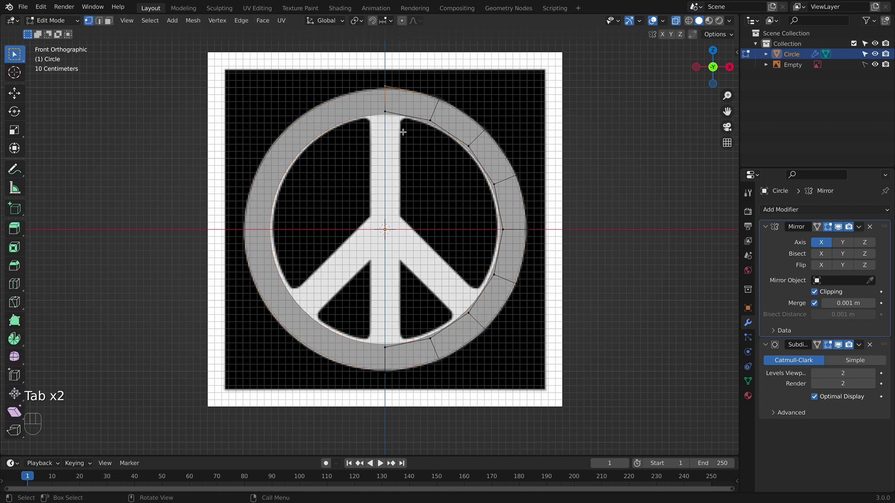
key("super+r")
left_click(410, 342)
left_click(396, 403)
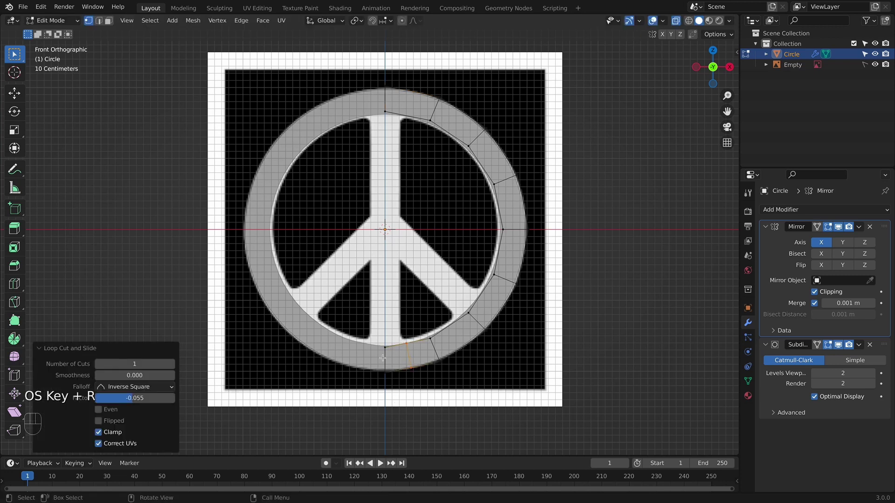
left_click(395, 378)
key("g")
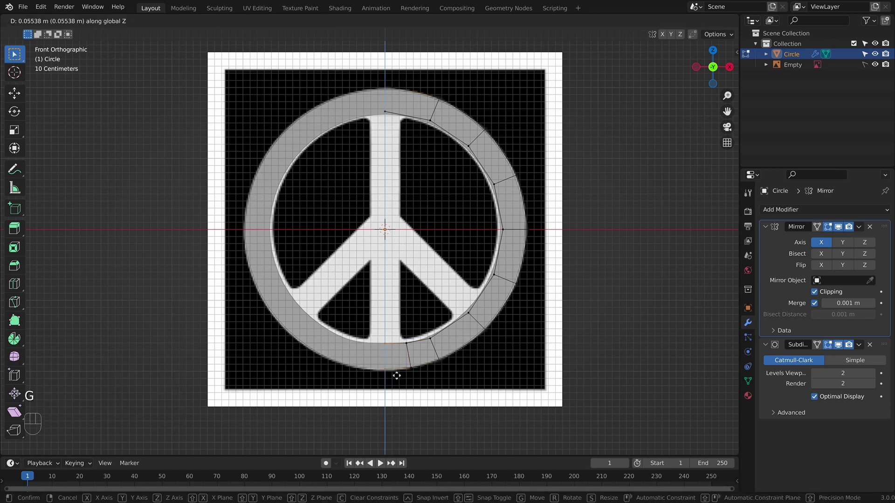
left_click(402, 377)
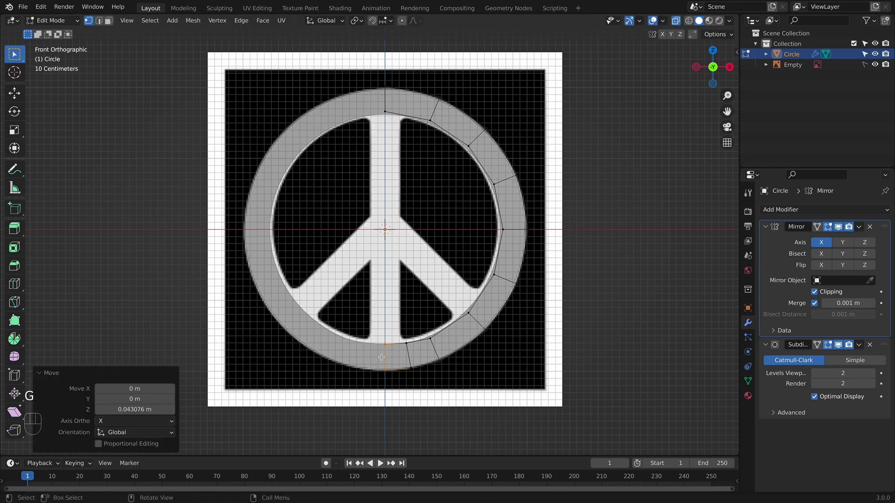
- Slide the ring's lower-right edge to line up with the lower side of the reference's diagonal arm
key("super+r")
left_click(476, 326)
key("g")
key("g")
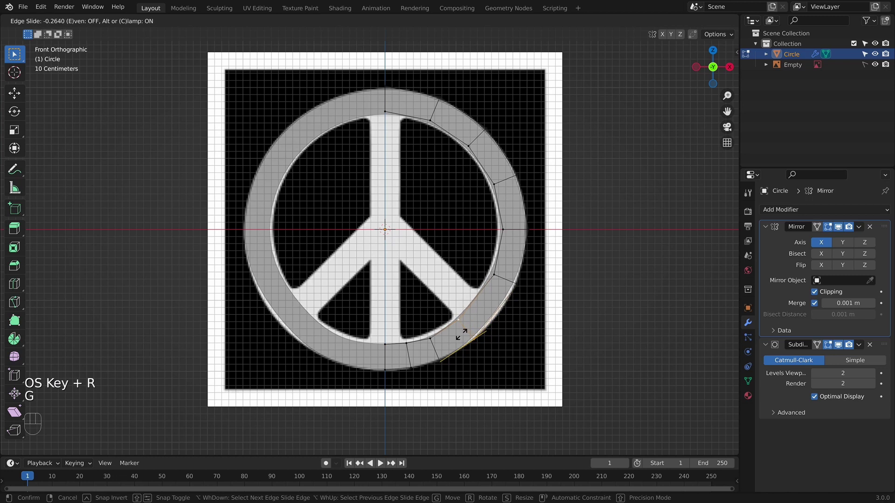
left_click(490, 306)
- Add a loop cut on the lower-right of the ring, slid to a factor of about 0.155 to meet the diagonal arm's upper side
key("super+r")
left_click(491, 304)
left_click(495, 301)
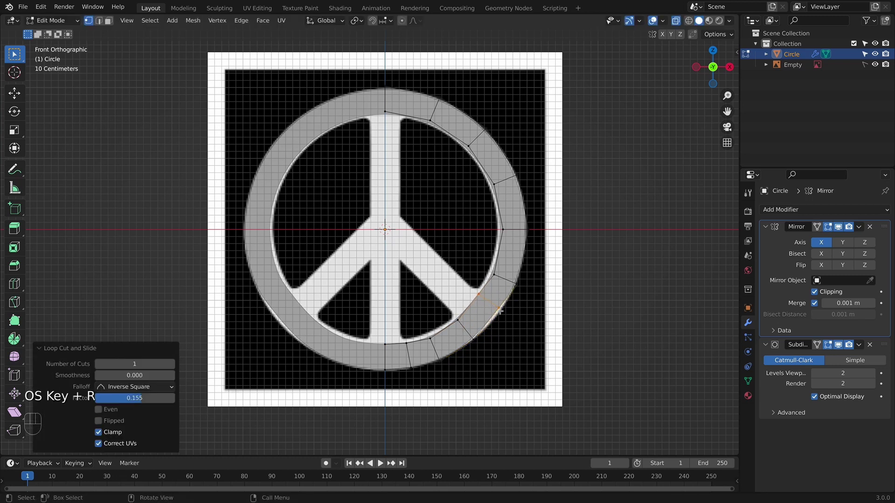
key("Tab")
key("Tab")
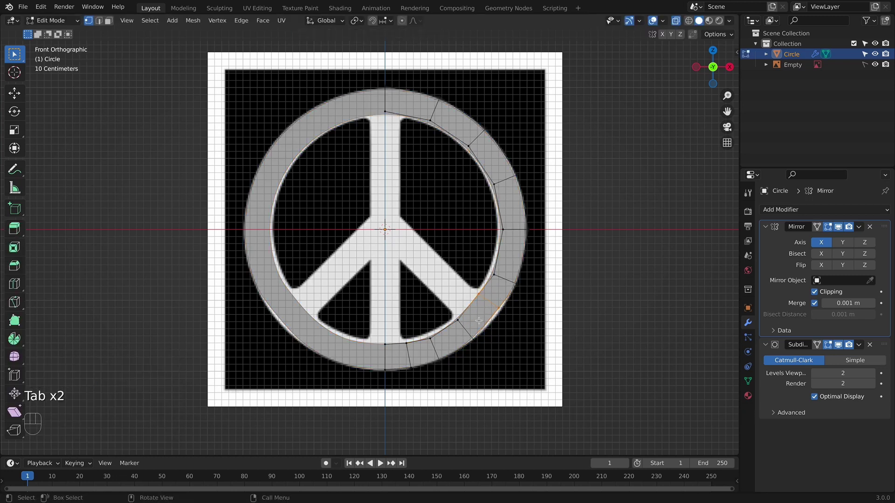
- Nudge the outer vertices of the two edges at the diagonal arm outward, the lower one about 0.018 m in X and -0.018 m in Z
left_click(499, 326, "shift")
key("g")
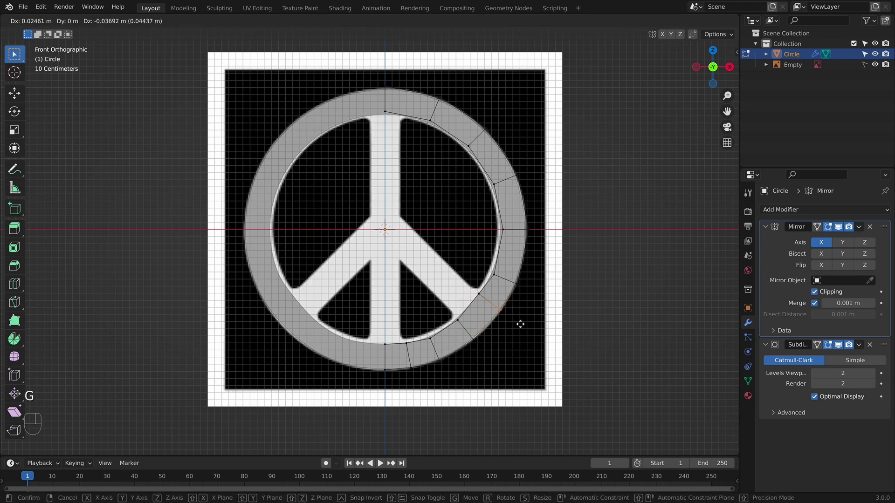
left_click(518, 379)
key("g")
left_click(480, 349)
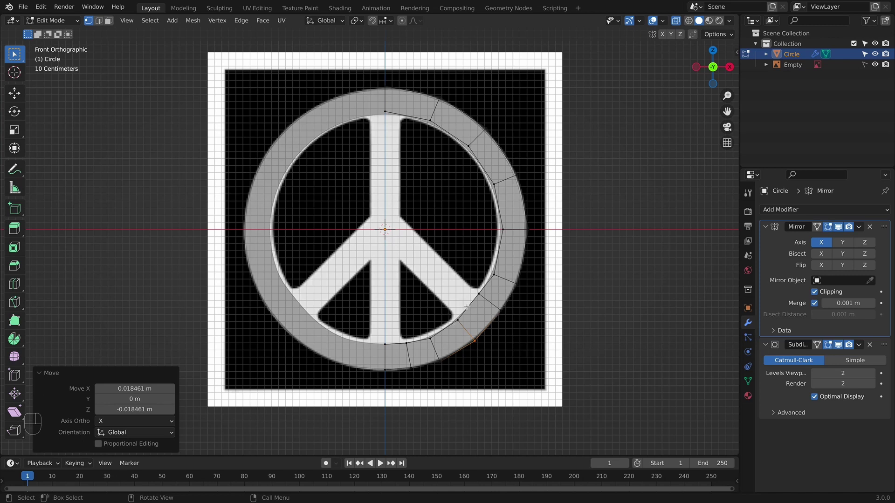
- Add a loop cut just beside the ring's top centre, slid to a factor of about 0.19
middle_click_drag(428, 244, 480, 307, "shift")
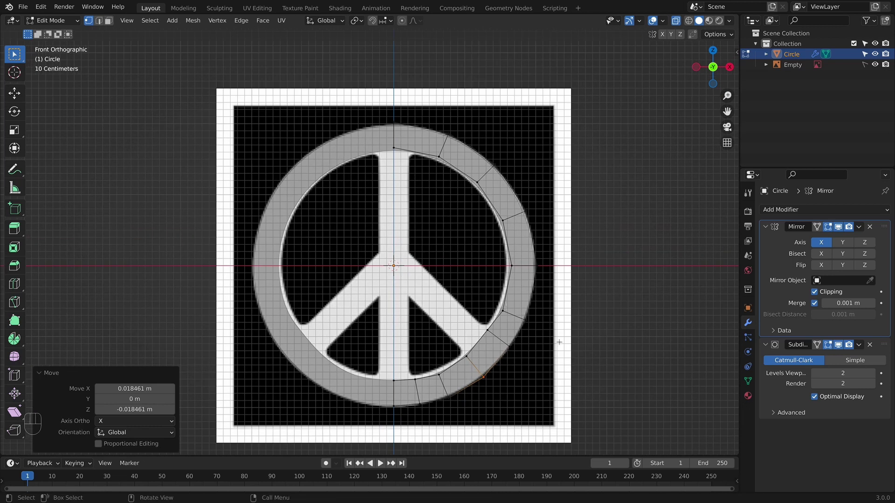
key("super+r")
left_click(417, 150)
left_click(414, 149)
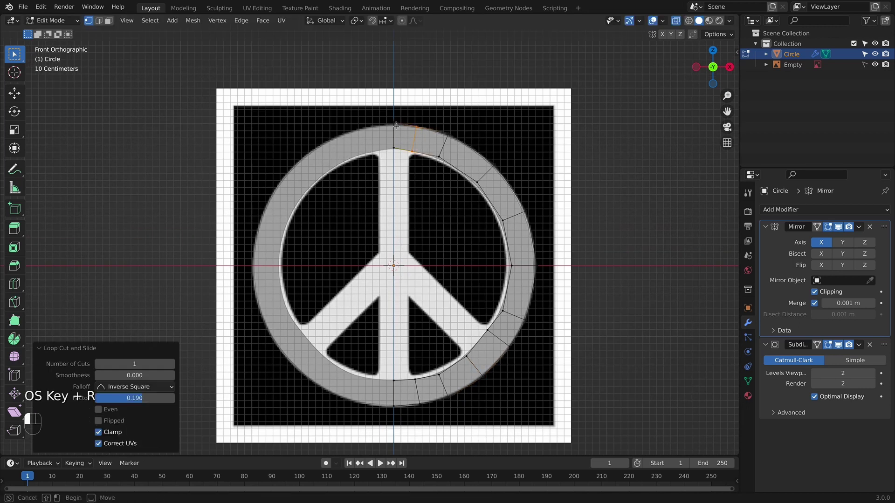
- Lower the ring's top-centre outer vertex about 0.037 m along Z, and lower the inner one slightly to fit the reference
key("g")
key("z")
key("g")
left_click(396, 140)
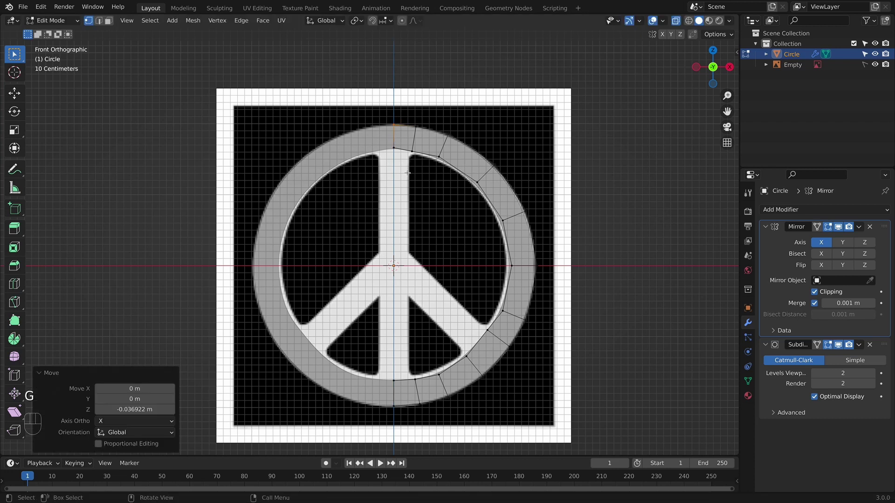
key("z")
left_click(399, 156)
key("g")
left_click(402, 162)
key("Tab")
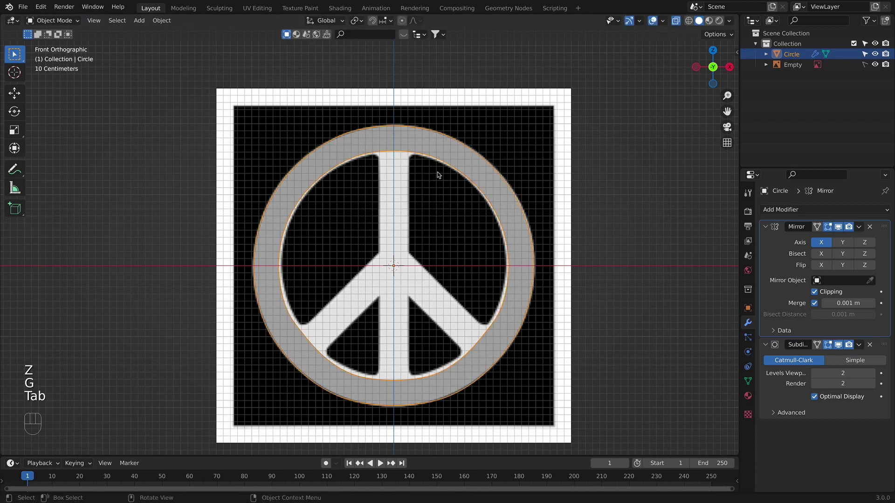
- Extrude the ring's top inner edge about 1.42 m down along Z and add a loop cut near its upper end at factor 0.909
key("Tab")
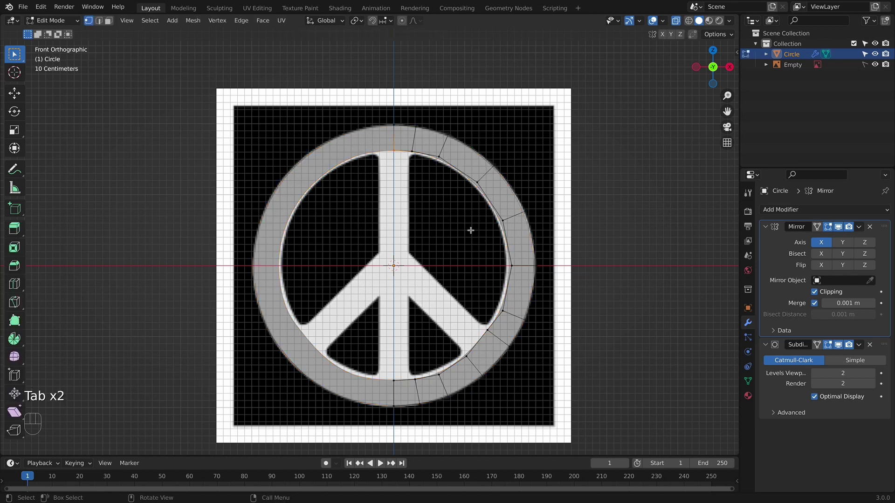
left_click(388, 148)
key("e")
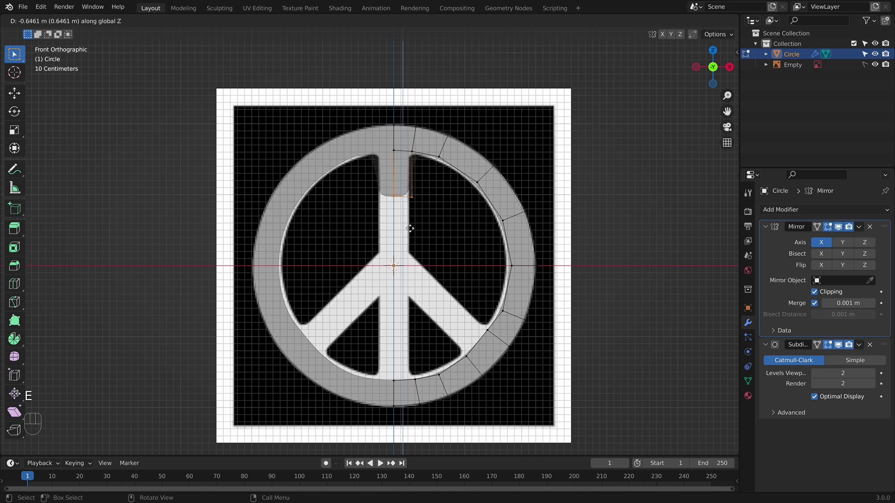
left_click(405, 277)
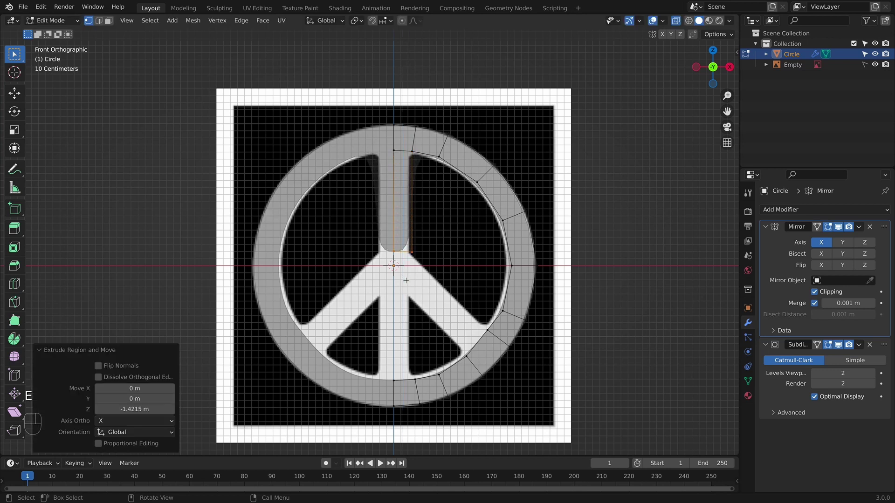
key("super+r")
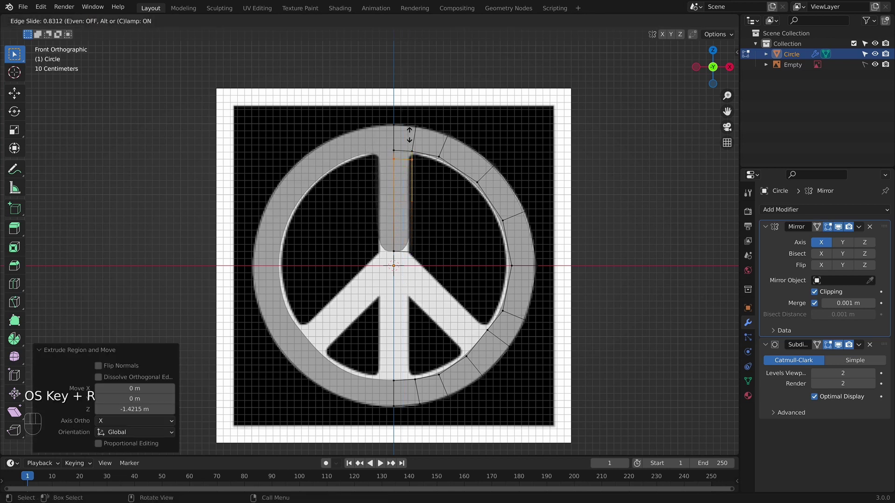
left_click(409, 131)
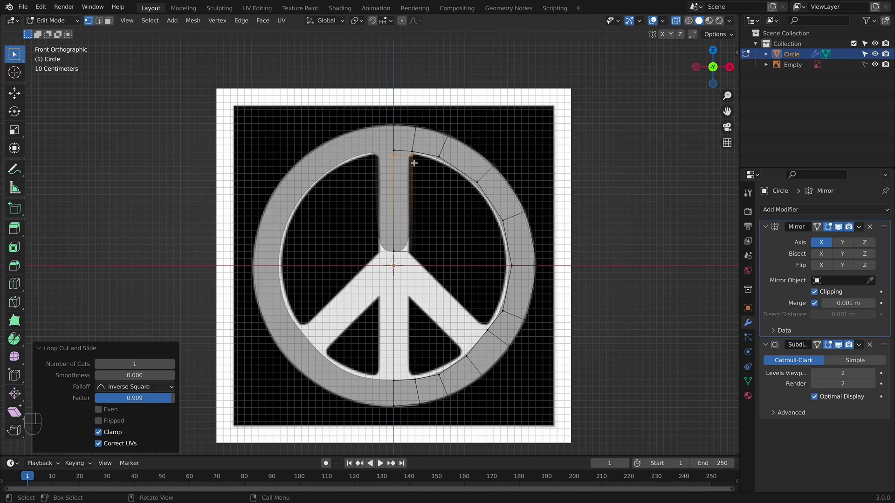
- Move the vertical bar's right-side vertices about -0.037 m along X to match the reference's bar width
left_click_drag(407, 145, 424, 258)
key("g")
key("x")
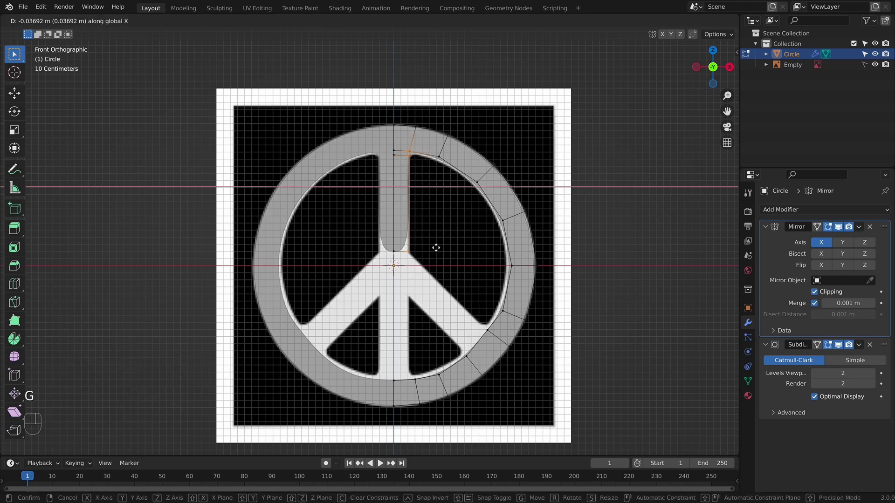
left_click(435, 248)
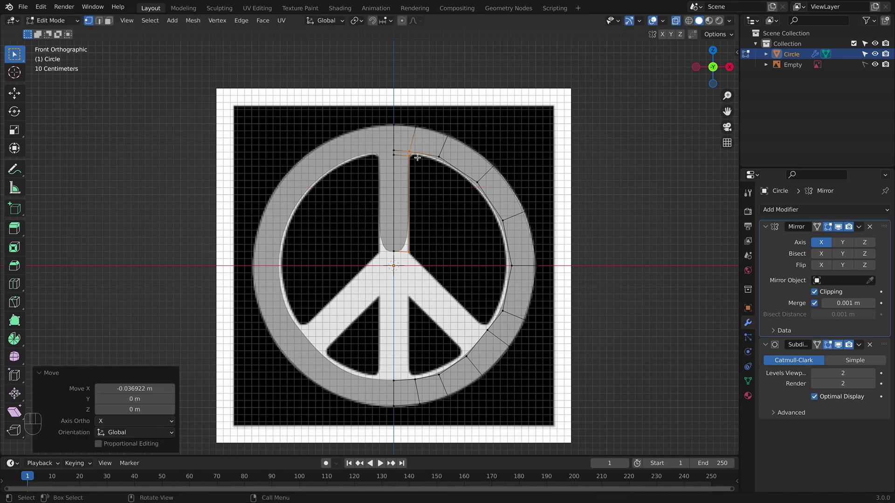
key("Tab")
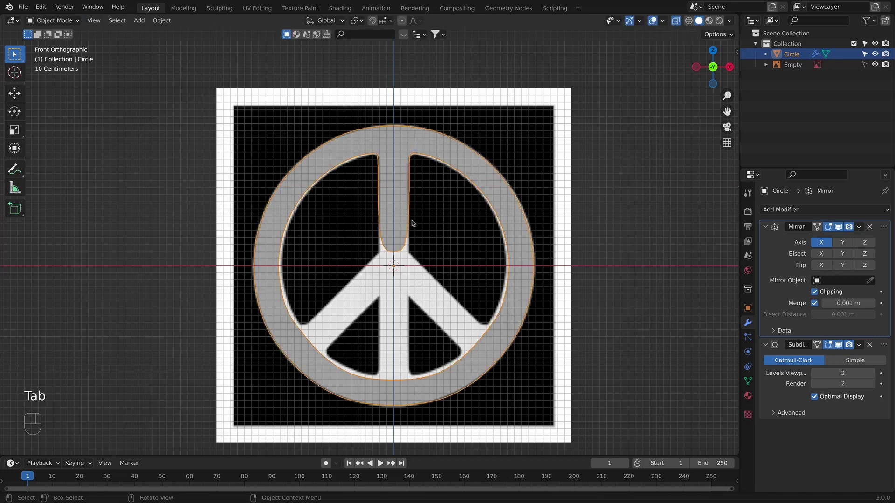
- Extrude the ring's lower-right inner edge along the diagonal arm by about -0.726 m in X and 0.732 m in Z
key("Tab")
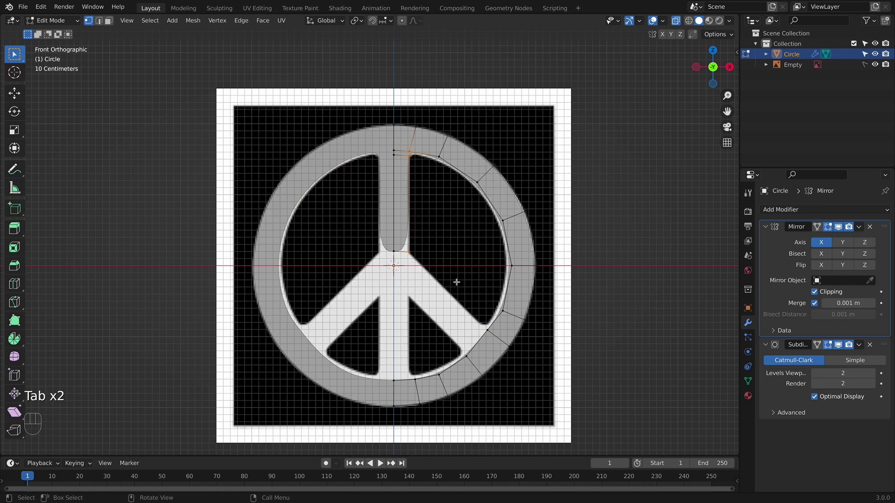
left_click(495, 348)
key("e")
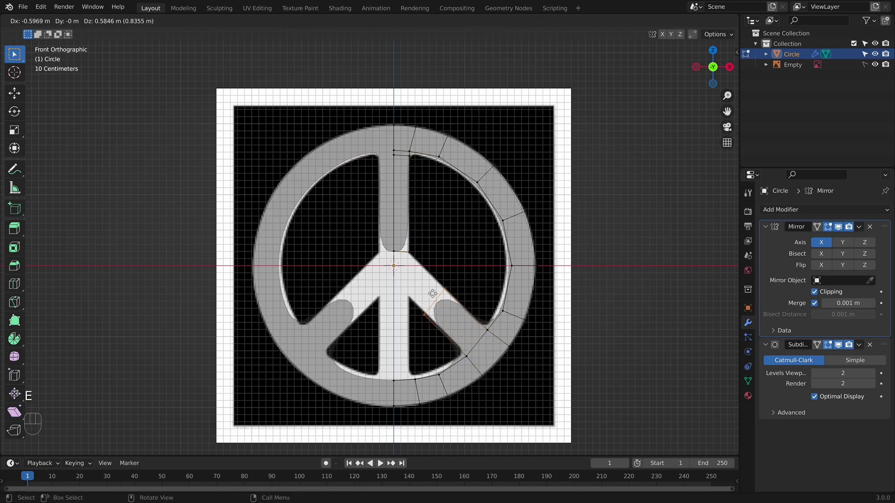
left_click(421, 286)
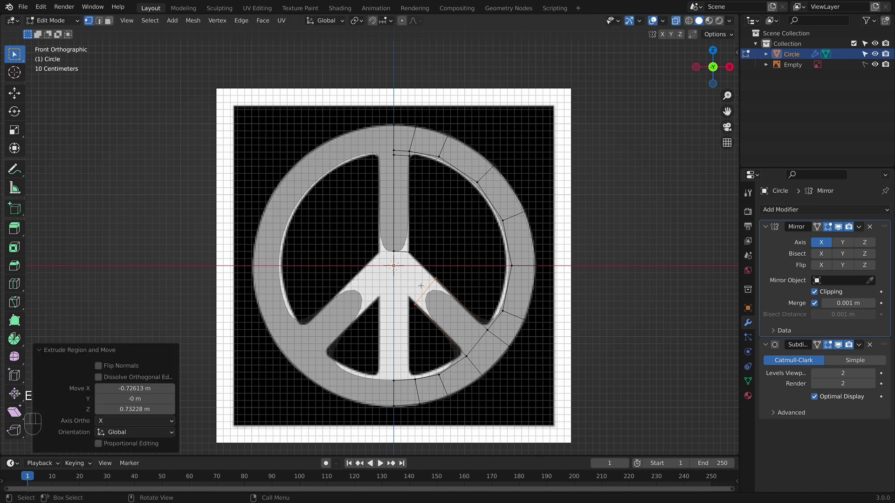
- Shift the diagonal arm's end by about -0.08 m in X and 0.105 m in Z, and extrude the ring's bottom inner edge up about 1.22 m
key("g")
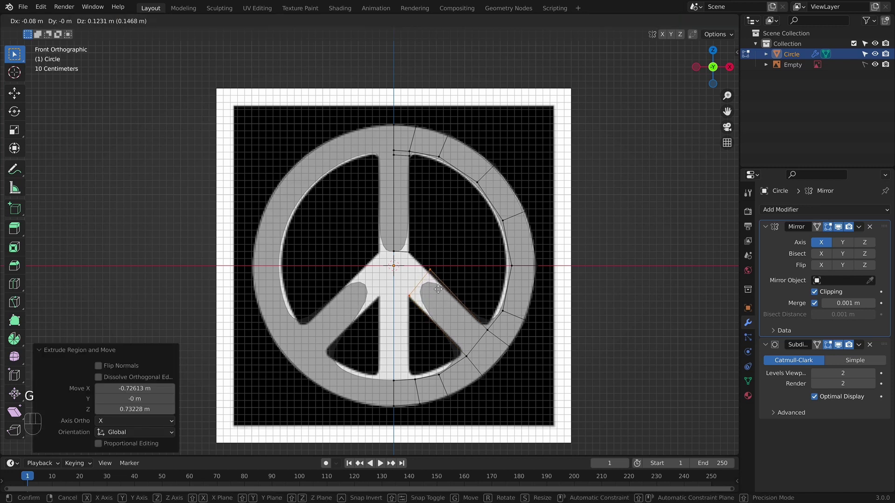
left_click(438, 290)
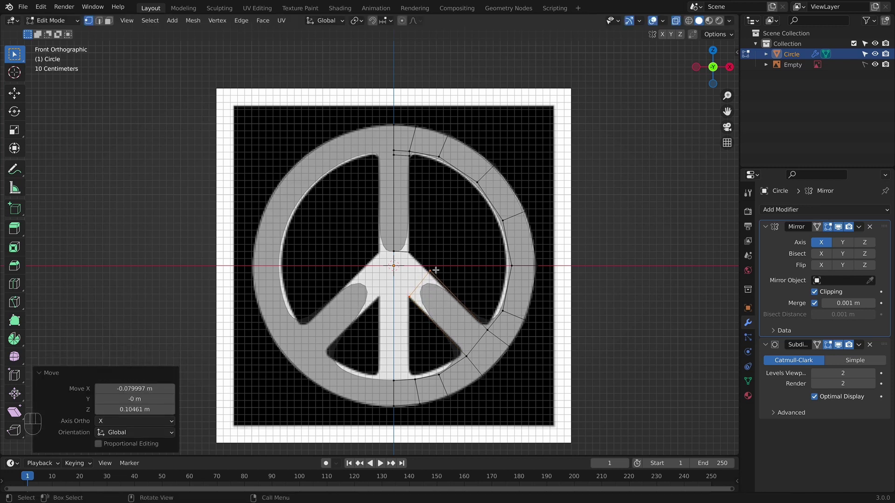
left_click(420, 386)
key("e")
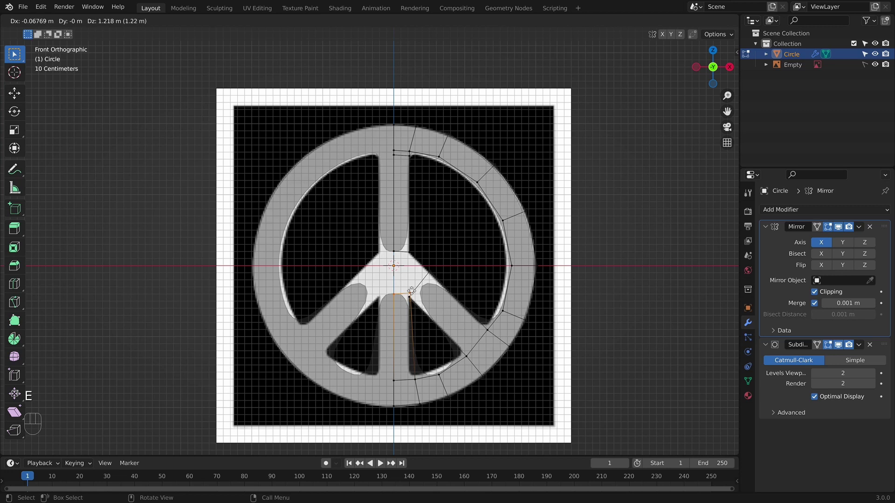
left_click(410, 292)
- Add a loop cut across the lower vertical bar near the ring at factor 0.872
left_click(417, 380)
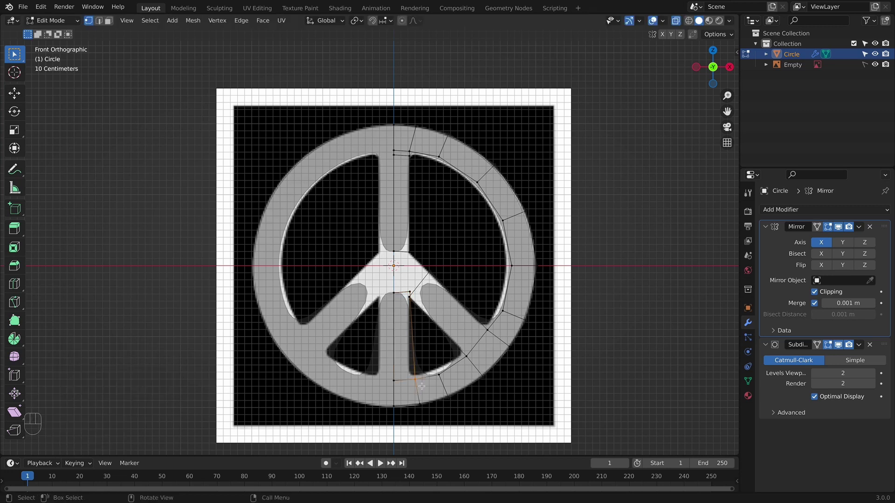
key("super+e")
key("super+r")
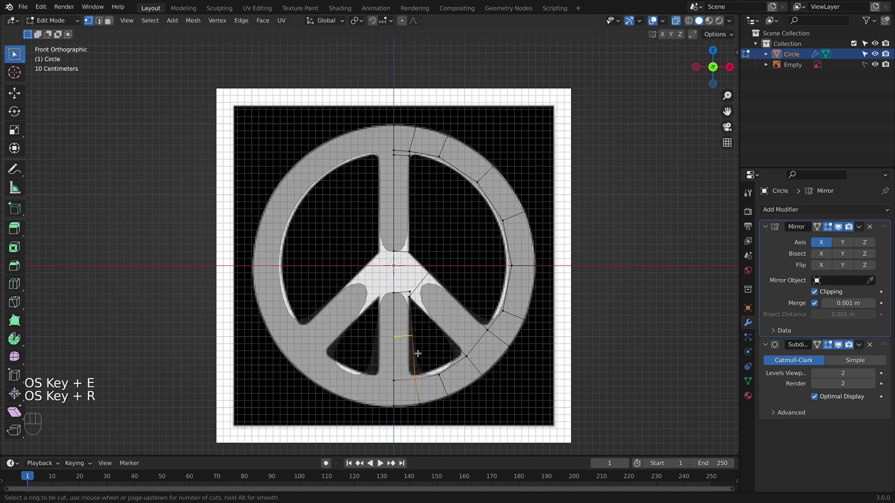
left_click(413, 356)
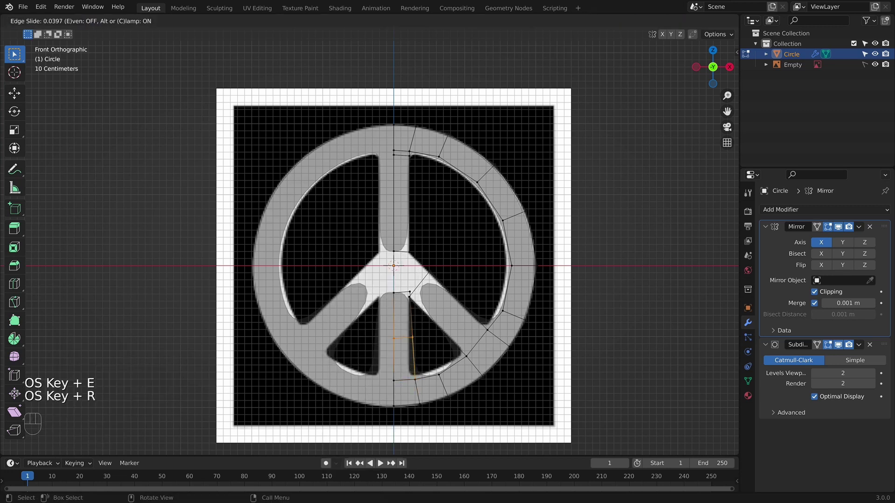
left_click(418, 392)
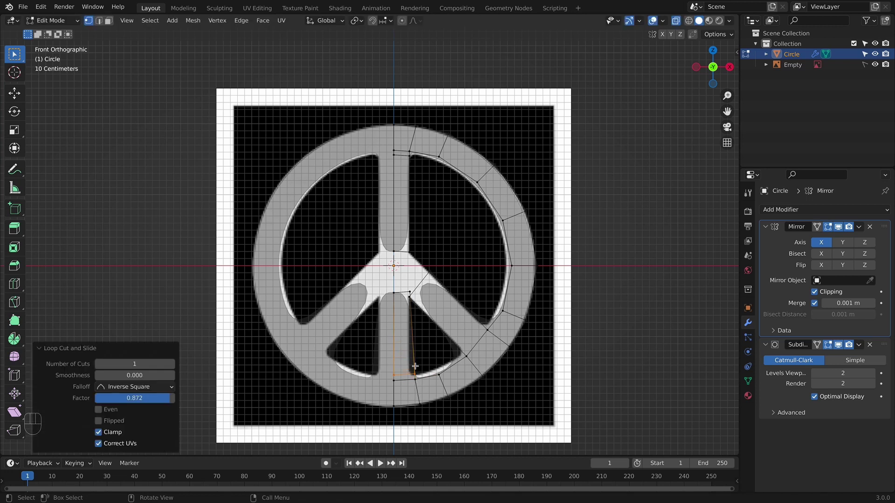
- Move the lower bar's right-side vertices inward to match the bar width in the reference image
left_click(418, 389)
left_click(420, 387)
key("g")
left_click(415, 388)
key("g")
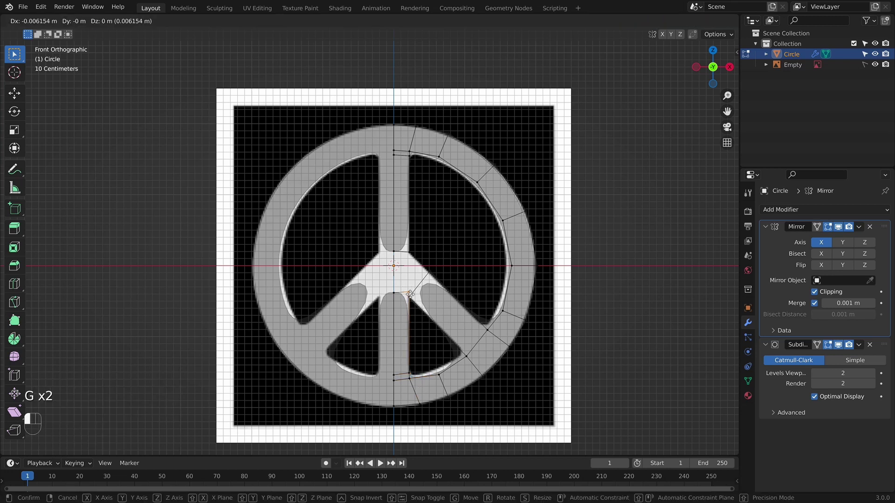
left_click(410, 302)
key("Tab")
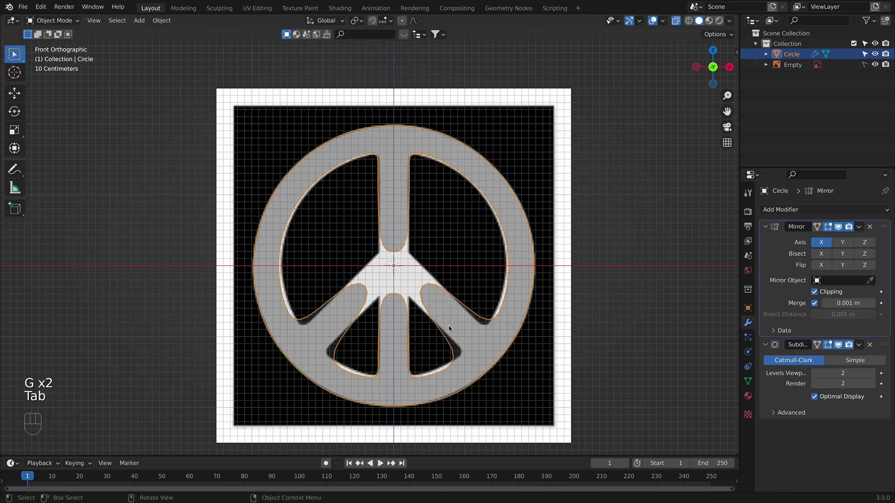
- Add a loop cut across the diagonal arm close to where it meets the ring
key("Tab")
key("super+r")
left_click(455, 338)
left_click(473, 371)
key("Tab")
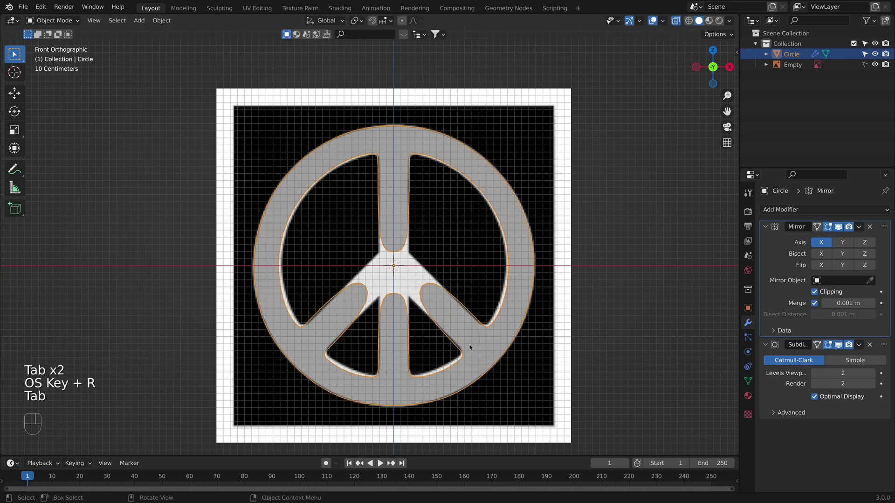
- Merge the neighbouring corner vertices where the lower vertical bar's end meets the diagonal arm's end
key("Tab")
scroll(472, 298, "up", 4)
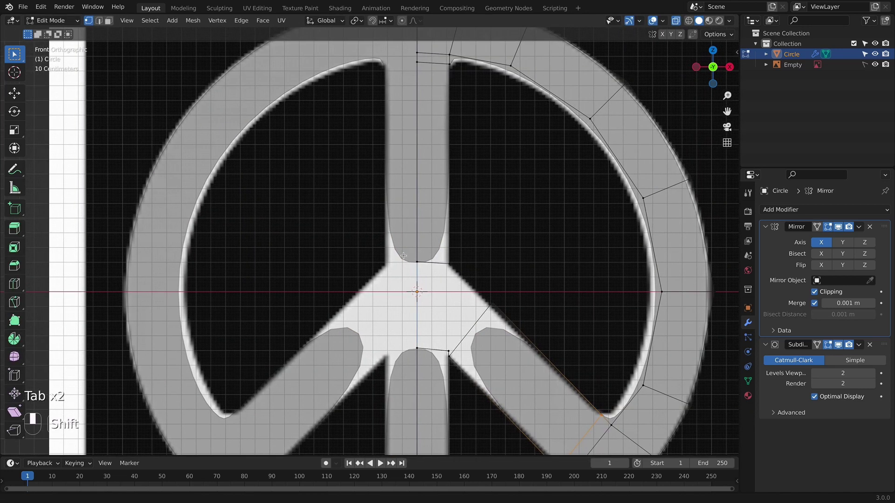
middle_click_drag(496, 306, 469, 287, "shift")
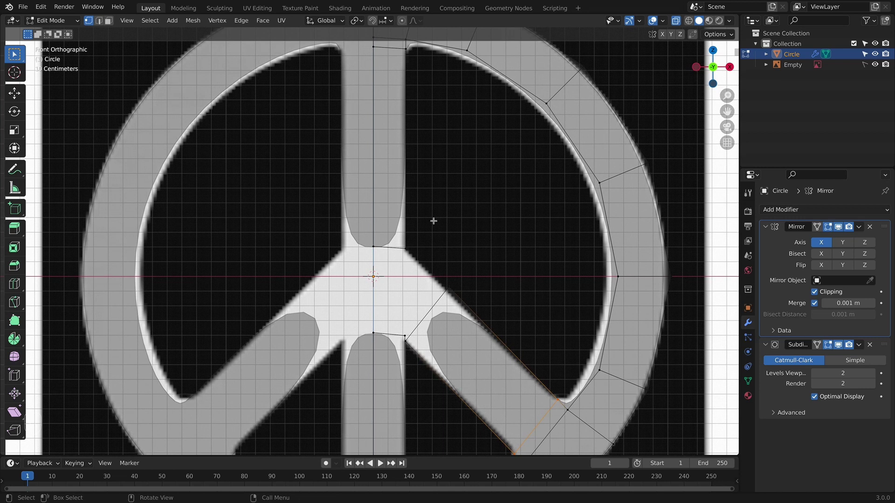
middle_click_drag(442, 238, 408, 244, "shift")
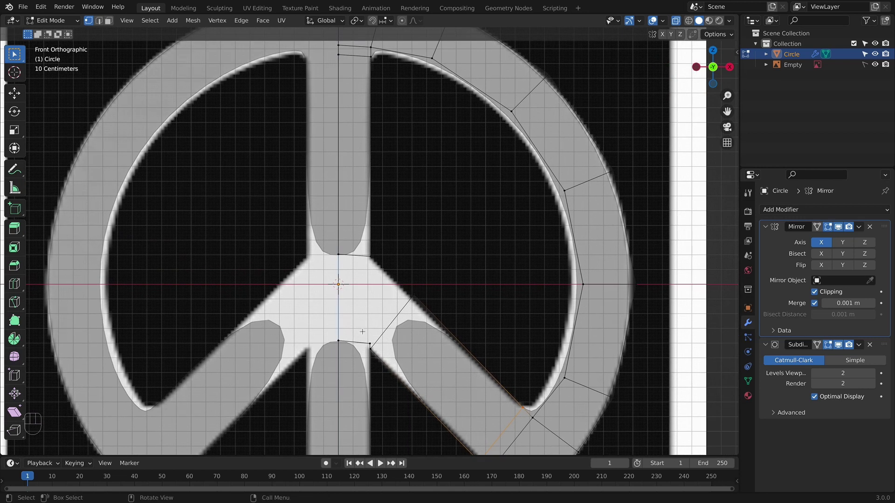
left_click_drag(362, 331, 382, 360)
key("m")
left_click(379, 352)
key("Tab")
key("Tab")
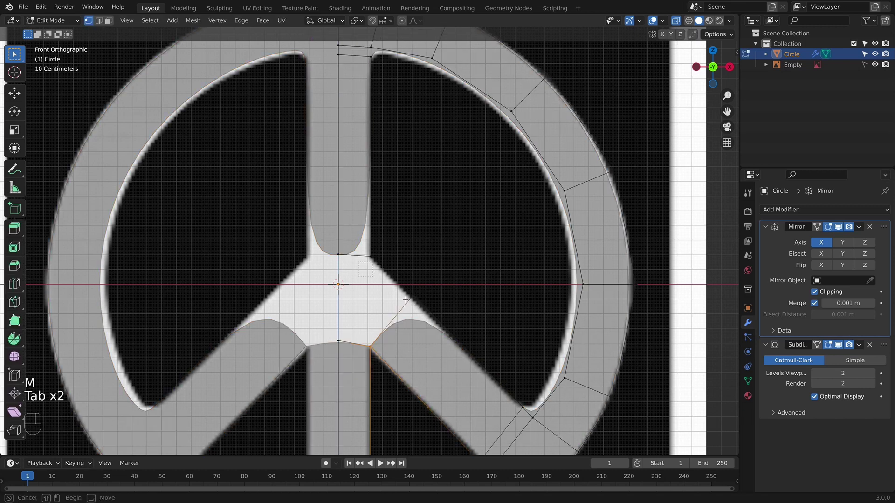
- Fill the central gap between the upper bar, diagonal arm and lower bar with a face
left_click(419, 303, "shift")
key("f")
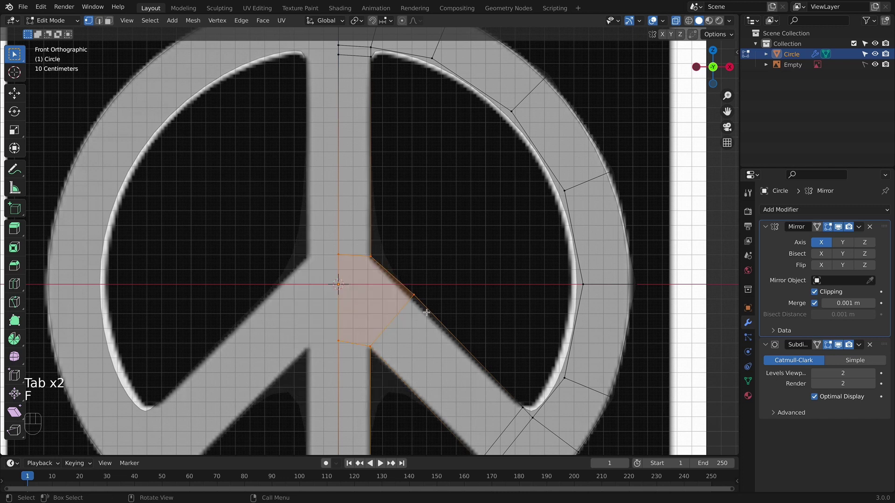
key("Tab")
key("Tab")
- Add loop cuts near the central ends of the diagonal arm, lower bar and upper bar, the upper bar's at factor -0.956
key("super+r")
left_click(429, 320)
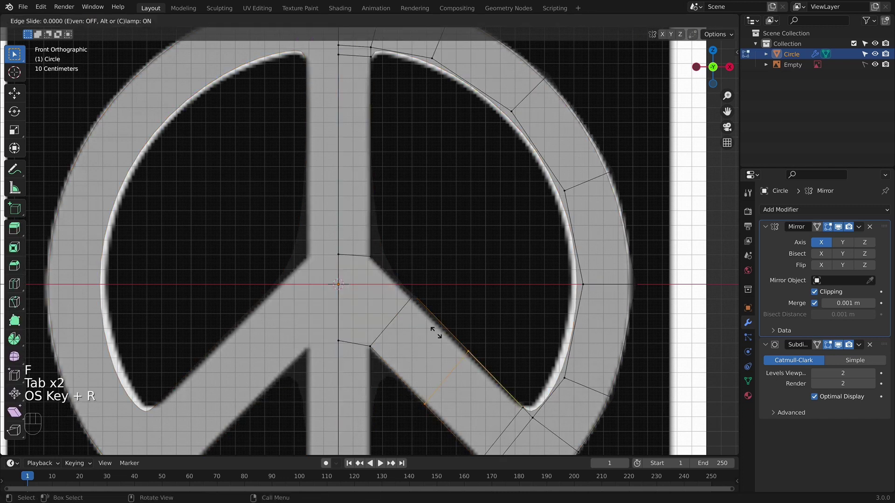
left_click(394, 266)
key("super+r")
left_click(359, 419)
left_click(363, 299)
key("super+r")
left_click(363, 275)
left_click(364, 288)
- Move the diagonal arm's upper vertices near the centre slightly inward and down to straighten its edge against the reference
key("alt+z")
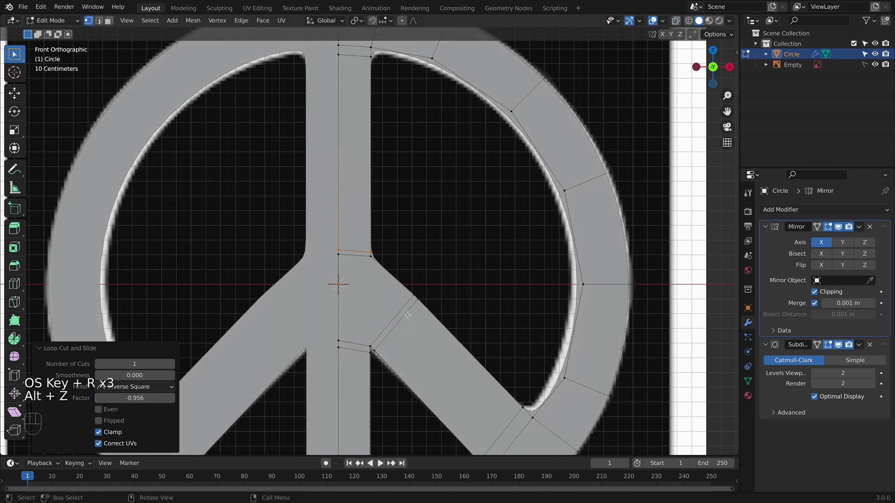
key("Tab")
key("Tab")
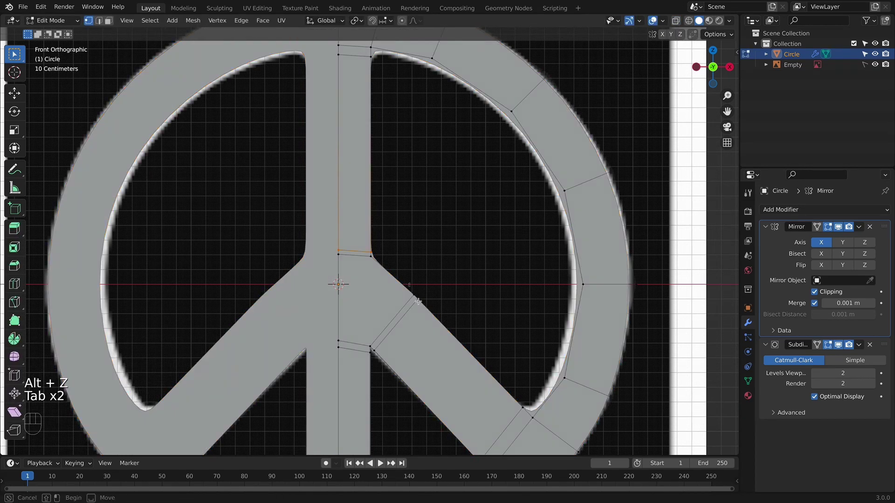
key("alt+z")
key("g")
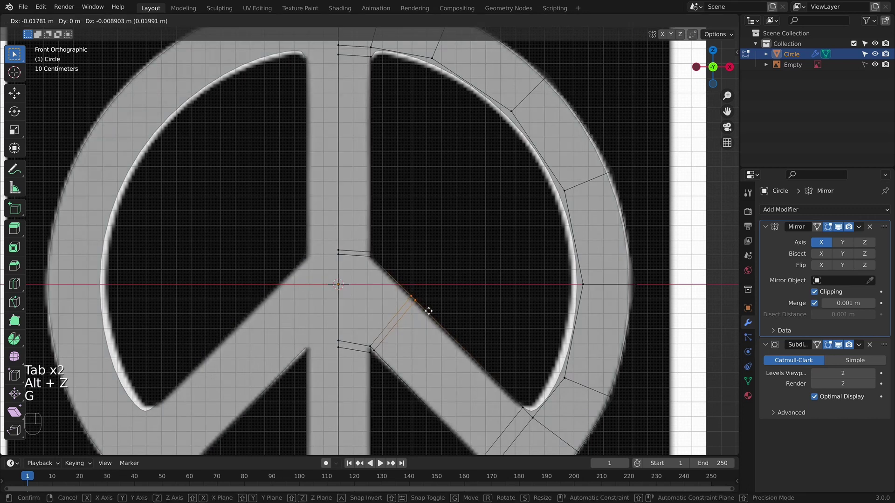
left_click(426, 312)
key("Tab")
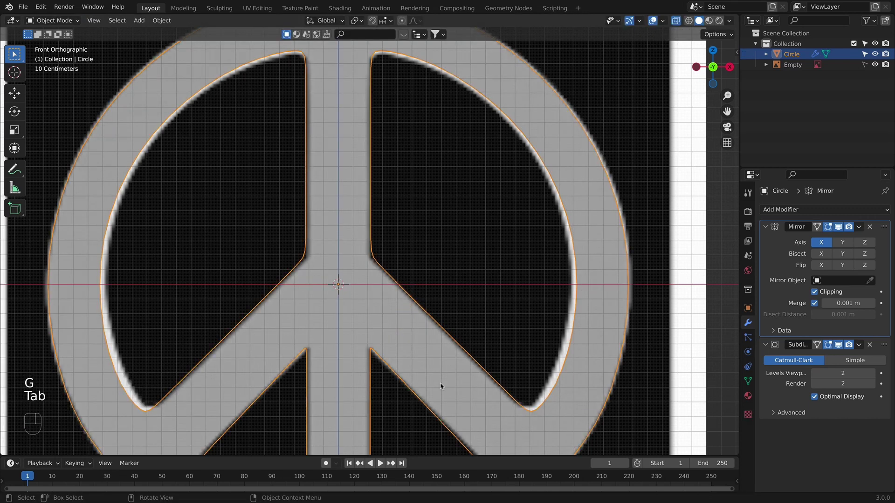
- Turn off X-ray, make the reference image empty selectable and delete it from the scene
scroll(440, 386, "down", 6)
middle_click_drag(439, 384, 438, 326, "shift")
key("alt+z")
key("KP_1")
left_click(473, 335)
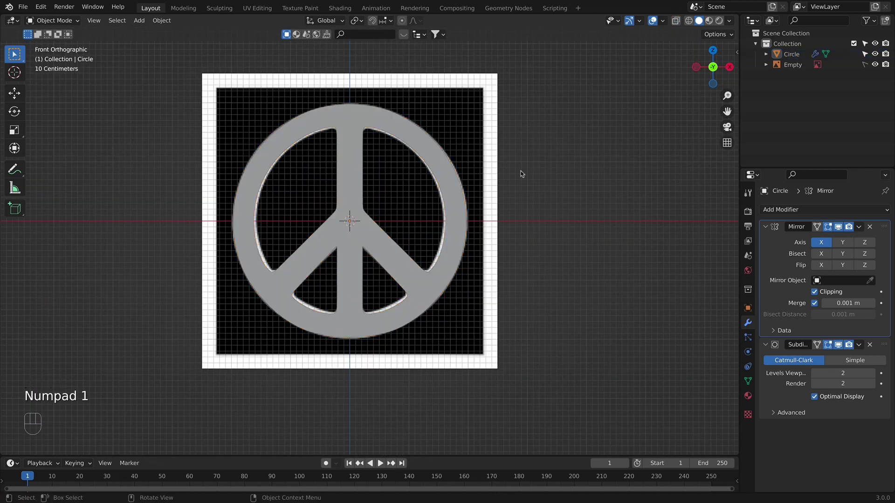
left_click(836, 69)
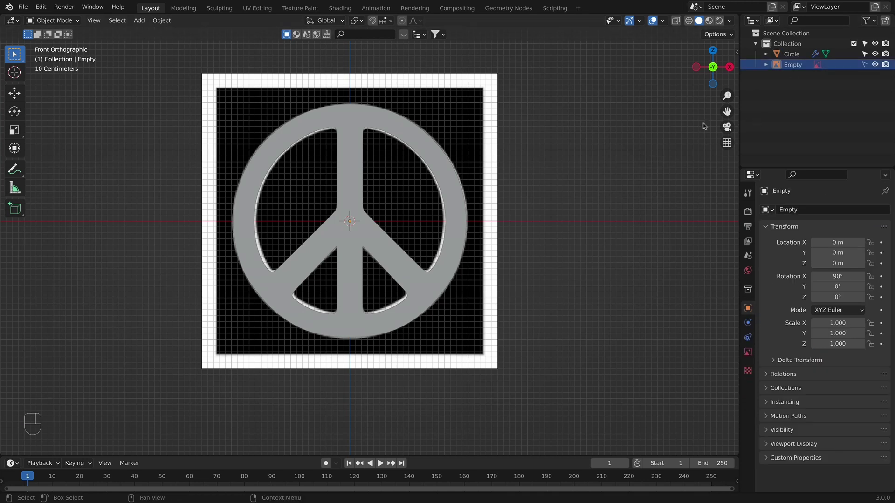
key("x")
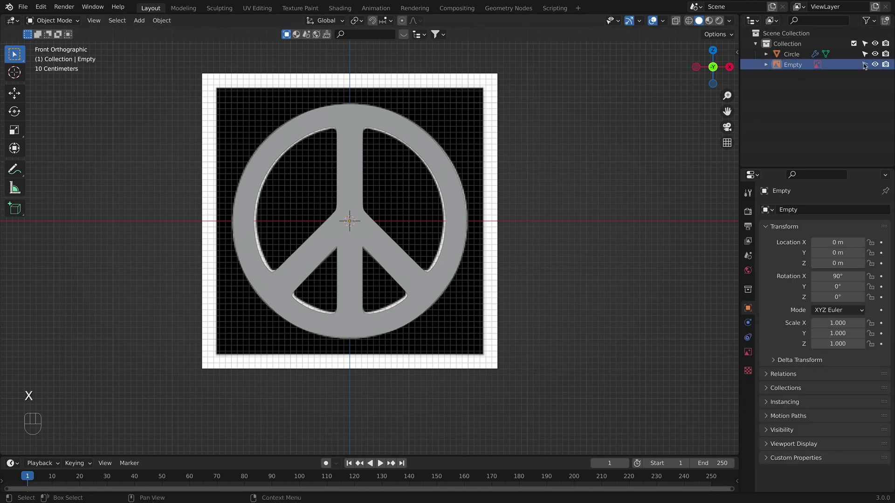
key("x")
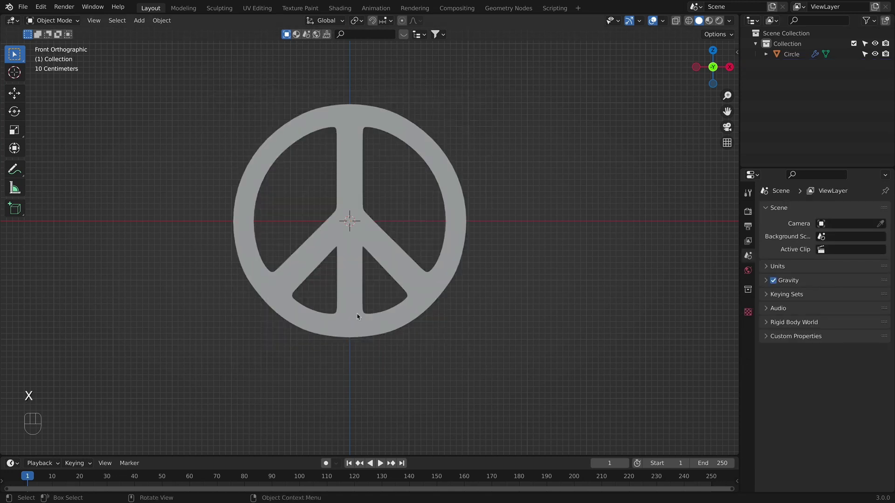
left_click(437, 291)
middle_click_drag(437, 291, 599, 352)
key("KP_1")
scroll(452, 334, "up", 3)
key("Tab")
key("Tab")
scroll(505, 350, "down", 3)
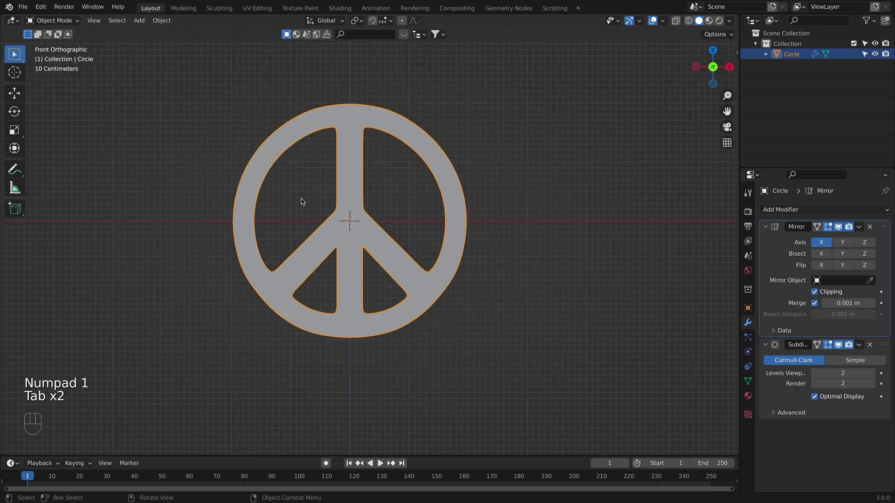
- Try a 16-vertex circle scaled to about 1.996 and rotated 90° about X over the ring's outline, and delete it
key("shift+a")
mouse_move(301, 195)
left_click(328, 213)
key("s")
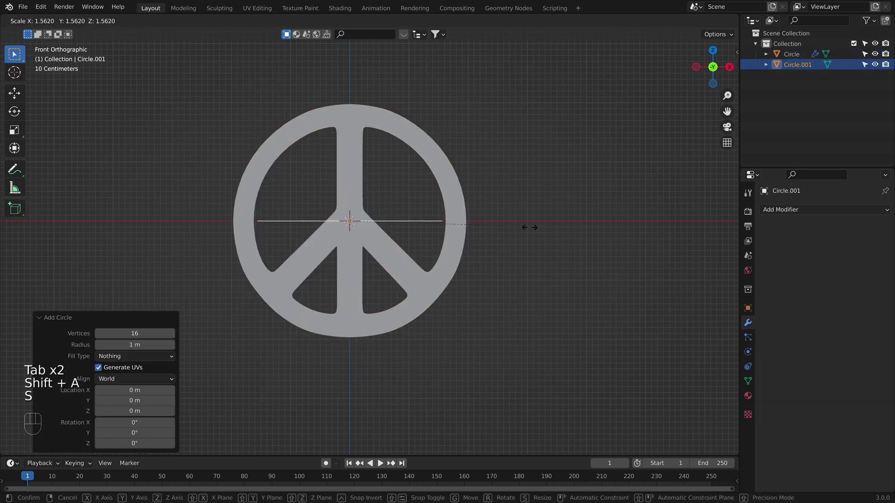
left_click(533, 227)
type("rx90")
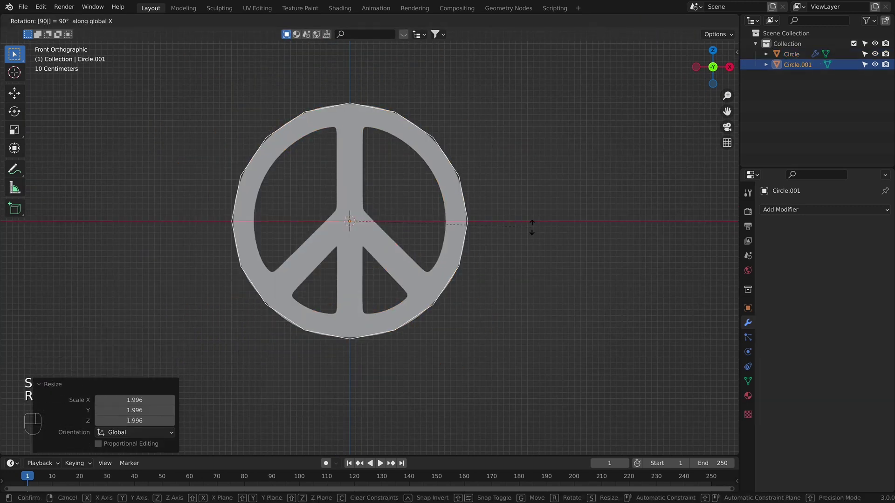
left_click(533, 230)
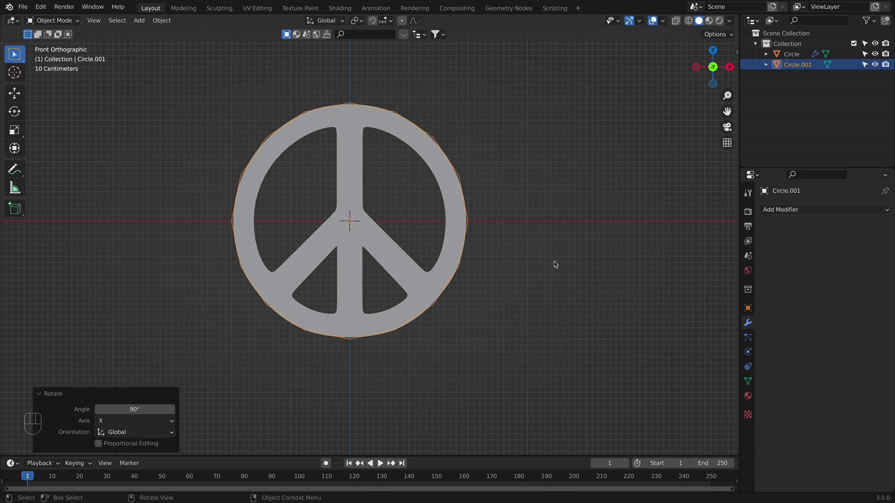
key("x")
left_click(499, 308)
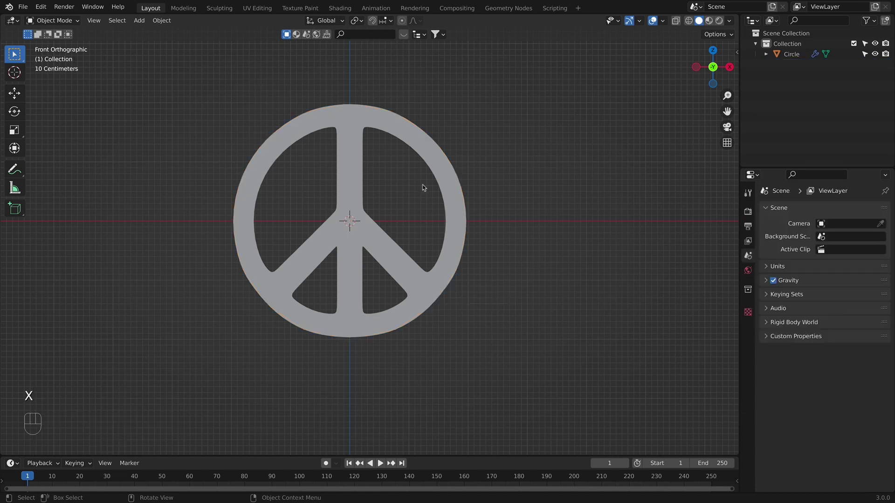
- Extrude the peace sign's whole mesh about 0.324 m along Y to give it thickness
left_click(459, 181)
key("Tab")
middle_click_drag(459, 181, 535, 320)
key("a")
key("e")
left_click(518, 314)
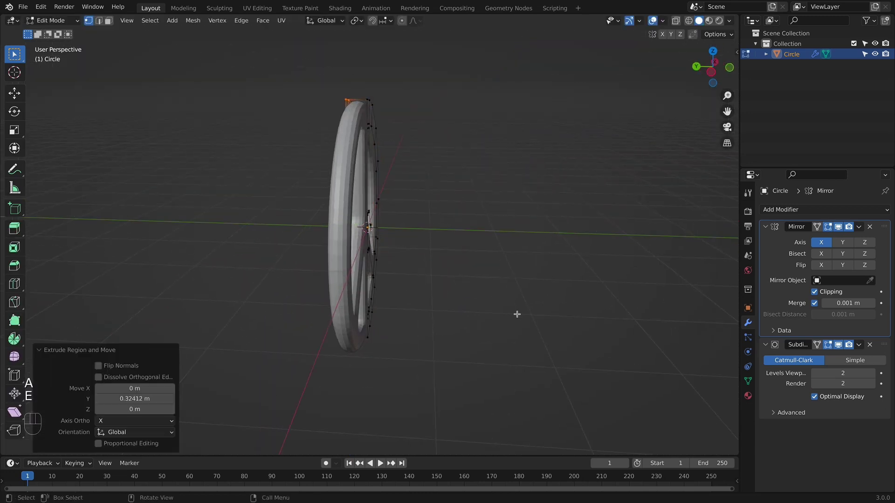
- Examine the extruded peace sign's depth and edge rounding from the front, side and angled views
key("Tab")
middle_click_drag(582, 312, 411, 286)
middle_click_drag(473, 288, 578, 278)
key("KP_1")
key("Tab")
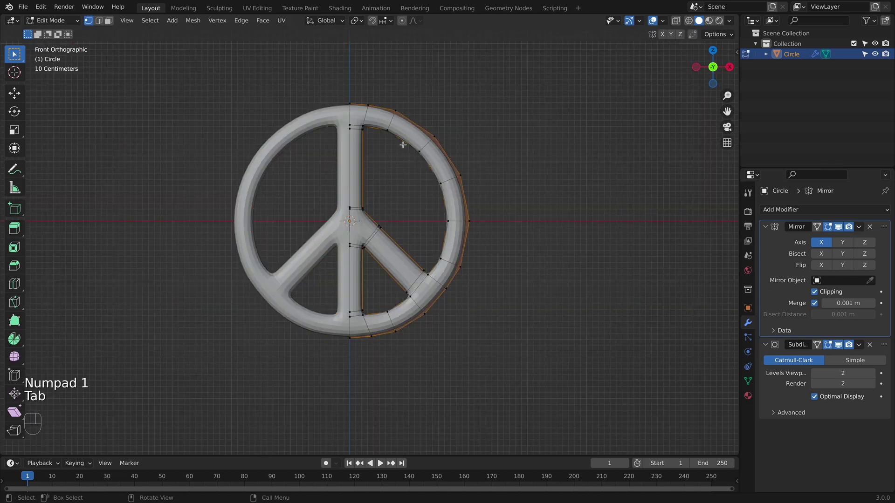
middle_click_drag(404, 144, 439, 158)
key("super")
middle_click_drag(447, 194, 586, 216)
key("KP_3")
scroll(392, 168, "up", 3)
key("Tab")
scroll(585, 216, "down", 2)
- Add a Bevel modifier to the peace sign and place it above the Subdivision modifier
left_click(793, 209)
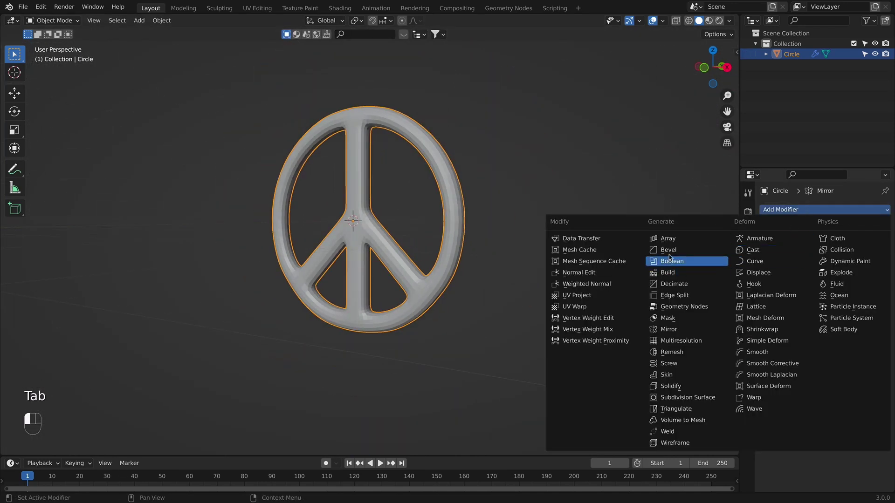
left_click(669, 251)
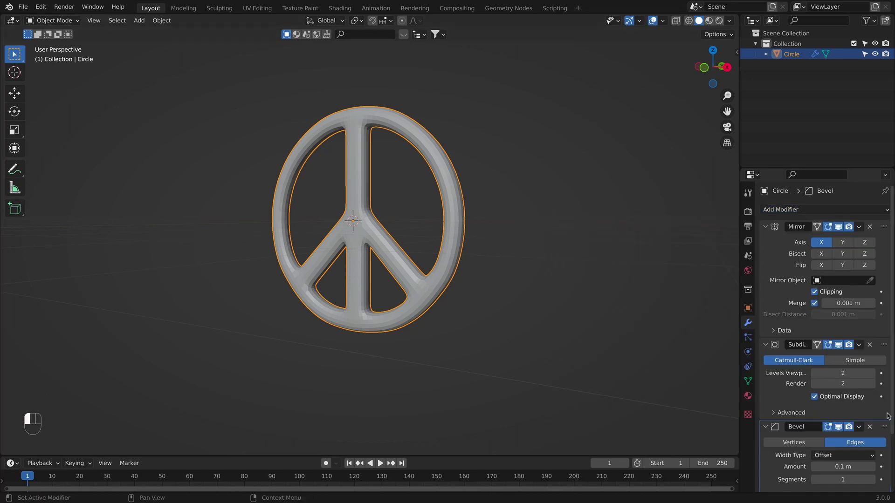
left_click_drag(884, 426, 884, 347)
- Apply smooth shading to the peace sign
middle_click_drag(515, 302, 569, 310)
right_click(444, 162)
left_click(444, 162)
middle_click_drag(443, 160, 512, 210)
- Set the Bevel modifier's segments to 3 and check the sharpened edges from the front and at an angle
key("KP_1")
scroll(495, 244, "up", 4)
middle_click_drag(495, 244, 494, 290, "shift")
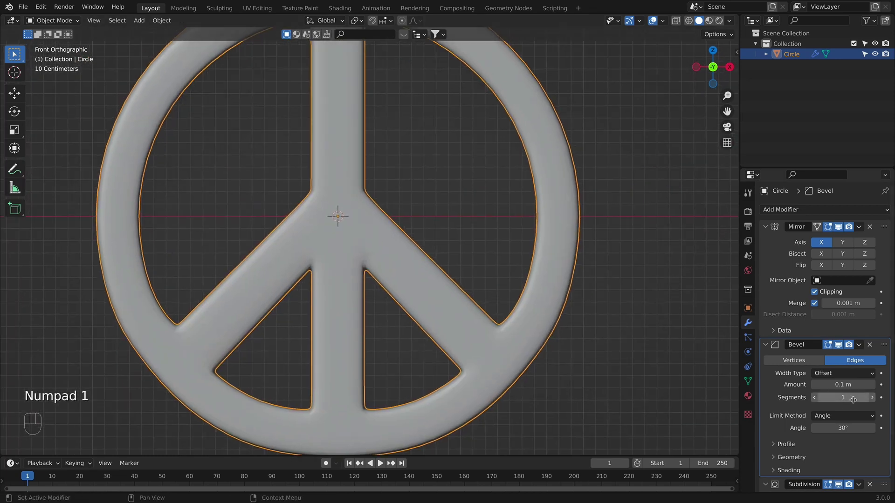
left_click(872, 398)
middle_click_drag(651, 339, 340, 303)
key("KP_1")
middle_click_drag(486, 322, 456, 389, "shift")
key("KP_1")
scroll(544, 299, "up", 5, "shift")
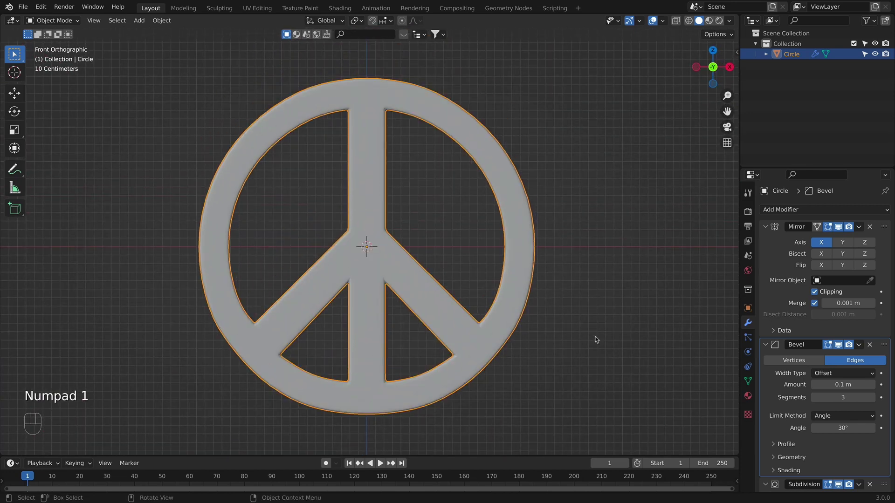
- Add a cylinder at the centre of the peace sign and scale it down to about 0.2 of its size
scroll(595, 343, "down", 2)
mouse_move(424, 343)
middle_mouse_down()
mouse_move(528, 341)
mouse_move(410, 344)
middle_mouse_up()
key("KP_1")
scroll(431, 304, "down", 2, "shift")
scroll(469, 300, "up", 2)
scroll(471, 296, "down", 1, "shift")
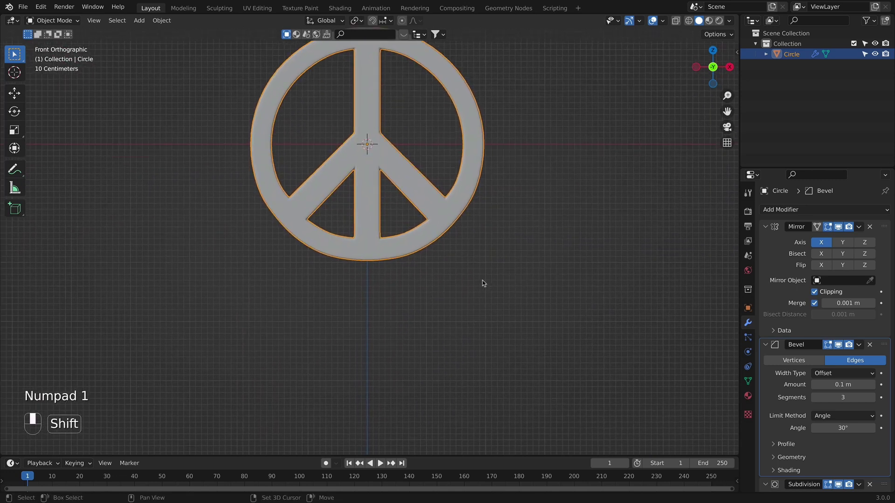
scroll(482, 282, "down", 3)
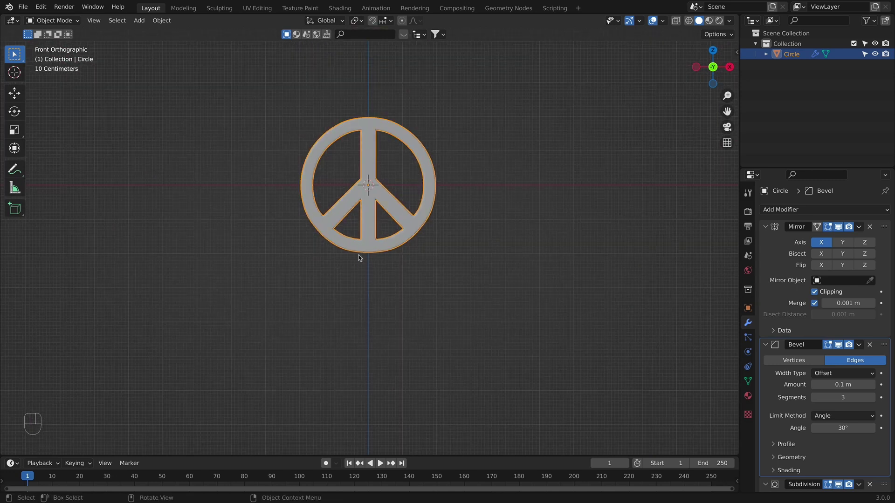
key("shift+a")
mouse_move(339, 254)
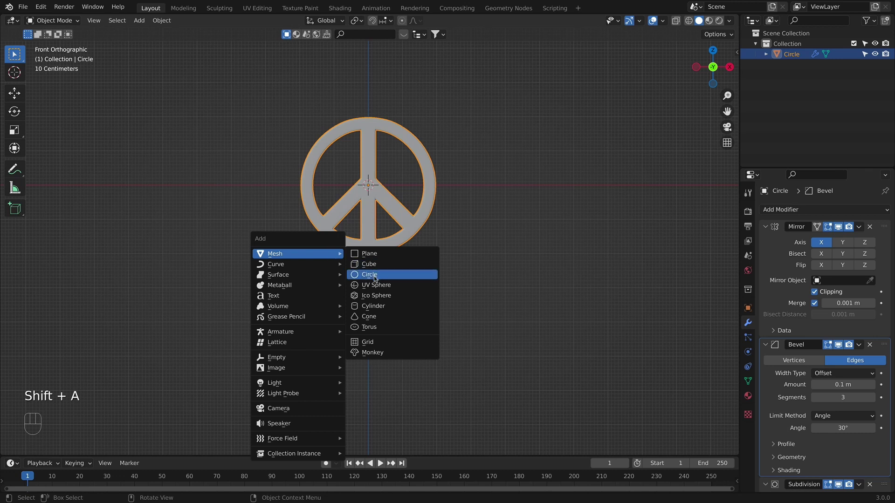
left_click(374, 306)
key("s")
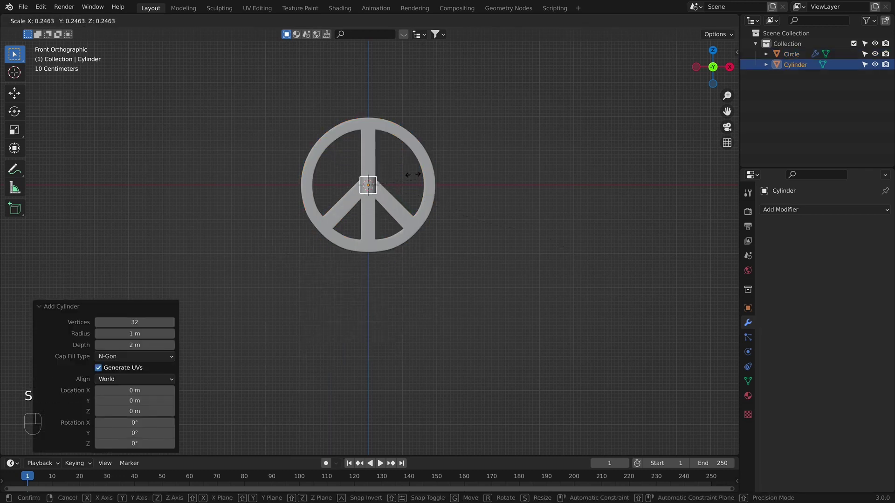
left_click(410, 175)
- Move the cylinder about 2.03 m down to the ring's lower edge, shift it along Y under the ring and scale it to fit
key("g")
key("z")
left_click(420, 240)
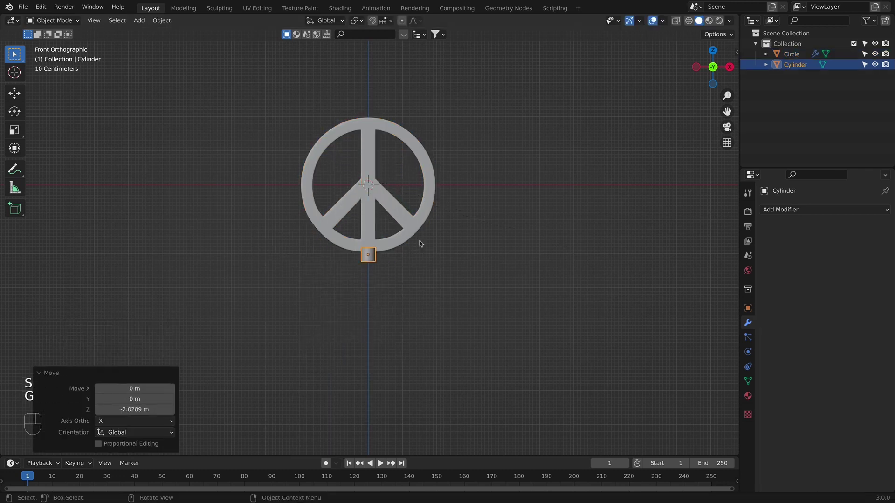
key("KP_3")
key("g")
key("y")
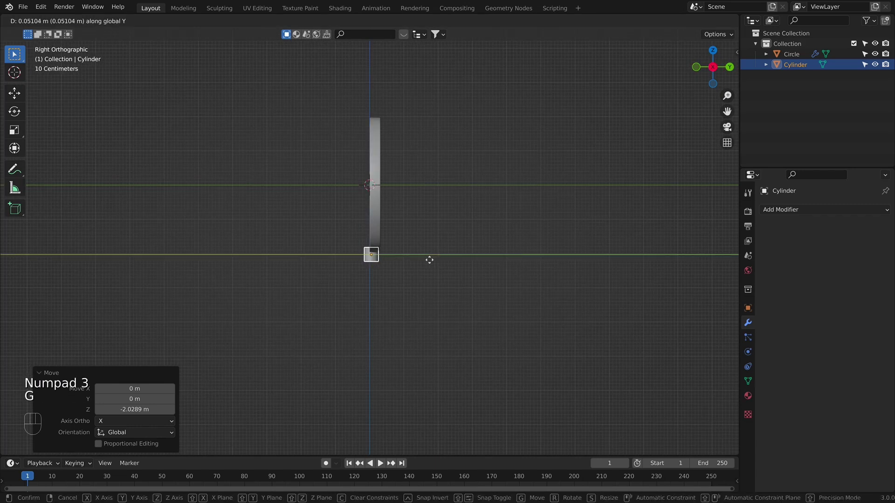
key("s")
left_click(494, 256)
- Thicken the peace sign by scaling it about 1.435 along Y
left_click(377, 186)
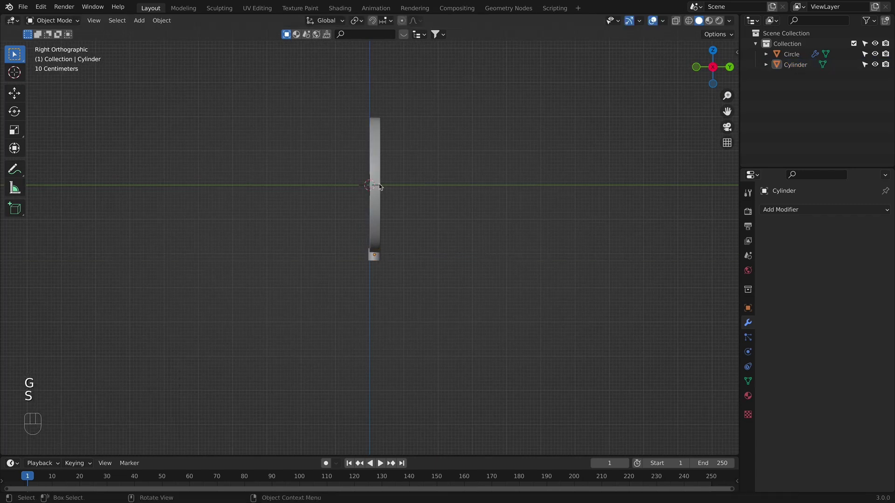
key("s")
key("y")
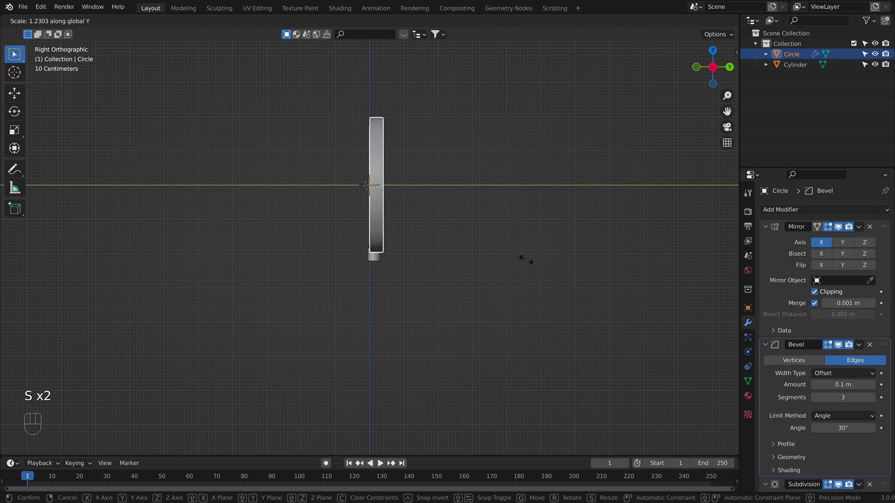
left_click(550, 265)
- Shift the peace sign about 0.2 m along negative Y to centre its thickness on the origin
key("g")
key("y")
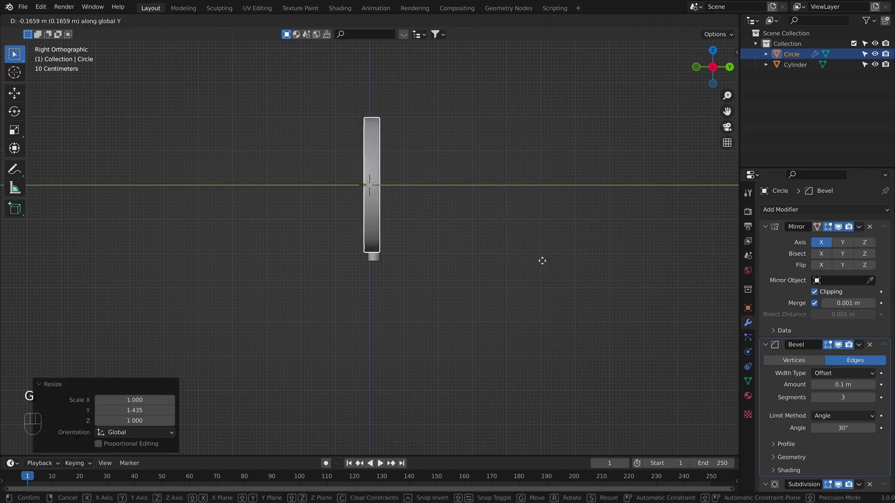
left_click(542, 260)
key("g")
key("y")
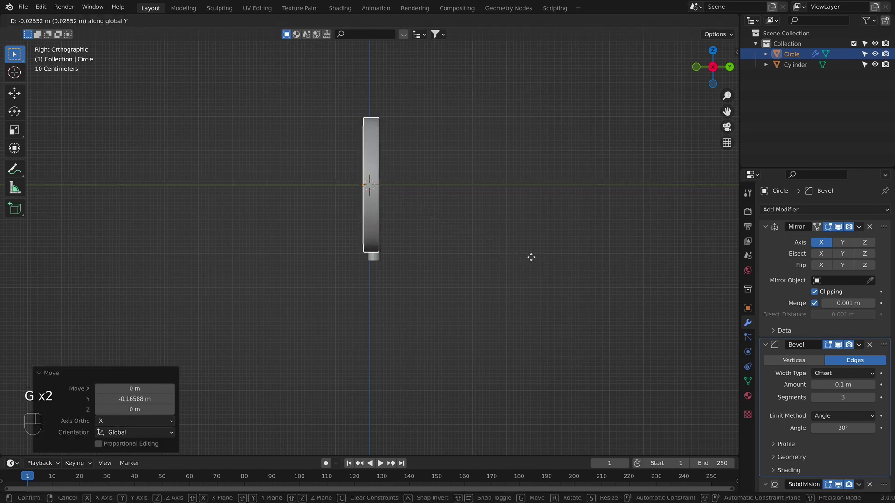
left_click(530, 257)
- Move the cylinder along Y into line with the peace sign and scale it down further
left_click(376, 259)
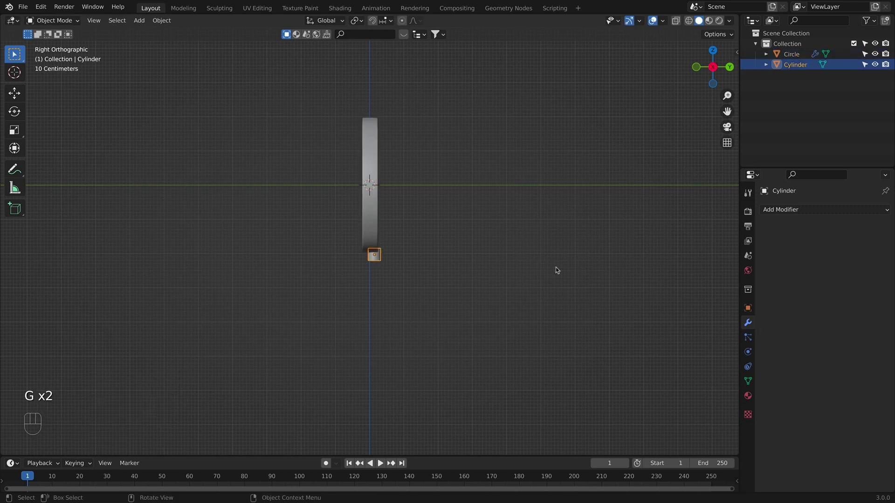
key("g")
key("y")
left_click(551, 266)
key("s")
left_click(529, 261)
- Stretch the cylinder along Z and reposition it vertically as a short stem under the ring
key("KP_1")
key("s")
key("z")
left_click(661, 453)
key("g")
key("z")
left_click(595, 288)
- Apply smooth shading to the cylindrical stem and deselect it
key("Tab")
key("Tab")
right_click(376, 262)
left_click(380, 272)
middle_click_drag(465, 301, 561, 293)
key("KP_1")
left_click(426, 285)
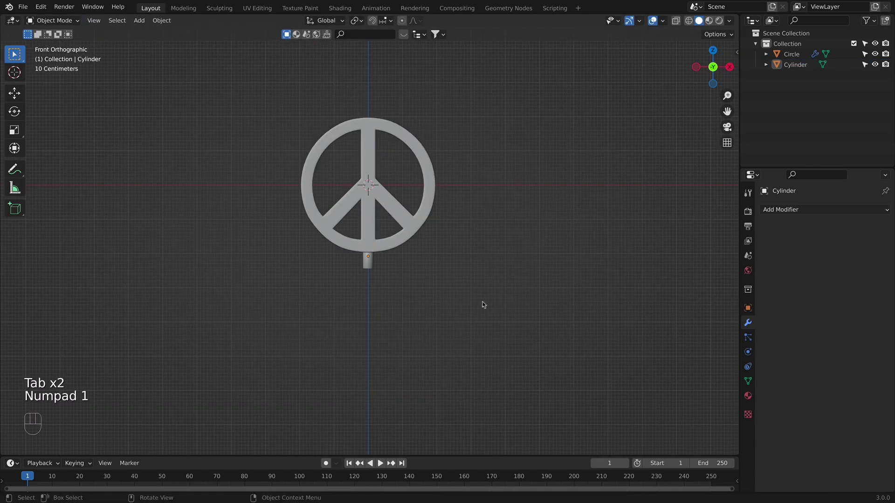
- Add a cube, scale it to about 0.762 and move it down along Z below the stem
key("shift+a")
left_click(432, 246)
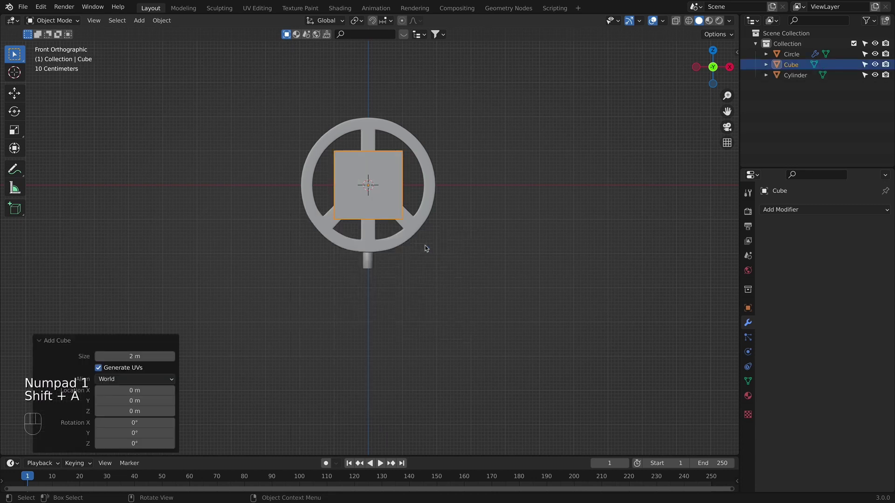
key("s")
left_click(572, 240)
key("g")
key("z")
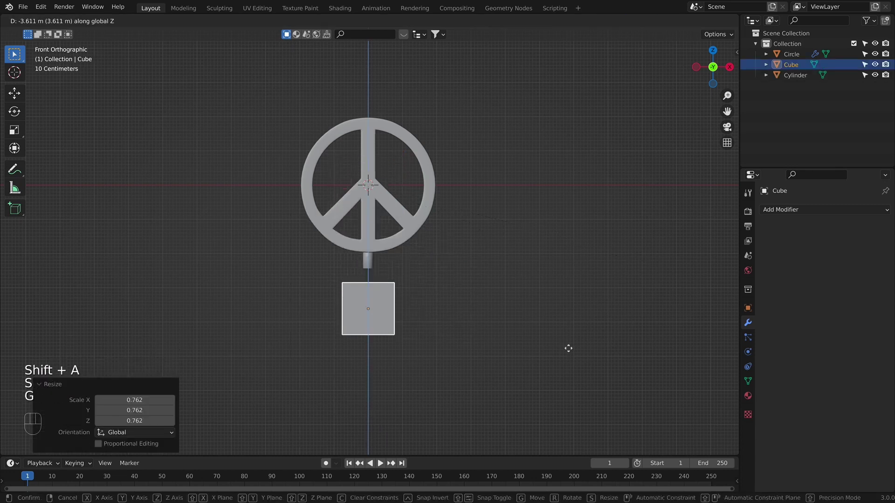
left_click(570, 345)
- Enlarge the cube into a pedestal block and reposition it vertically against the stem's lower end
key("s")
left_click(441, 340)
key("g")
key("z")
left_click(515, 381)
key("s")
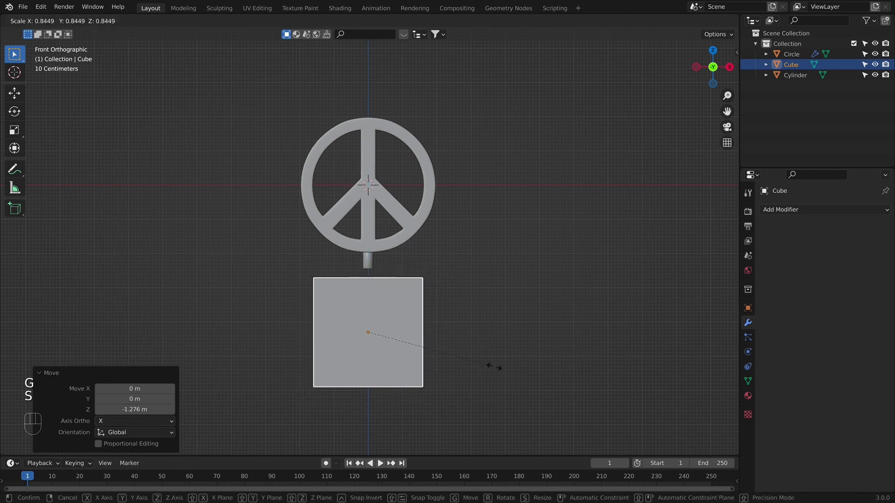
left_click(497, 369)
key("g")
left_click(498, 355)
- Taper the pedestal by selecting its bottom vertices and scaling them outward along X
scroll(393, 304, "down", 1)
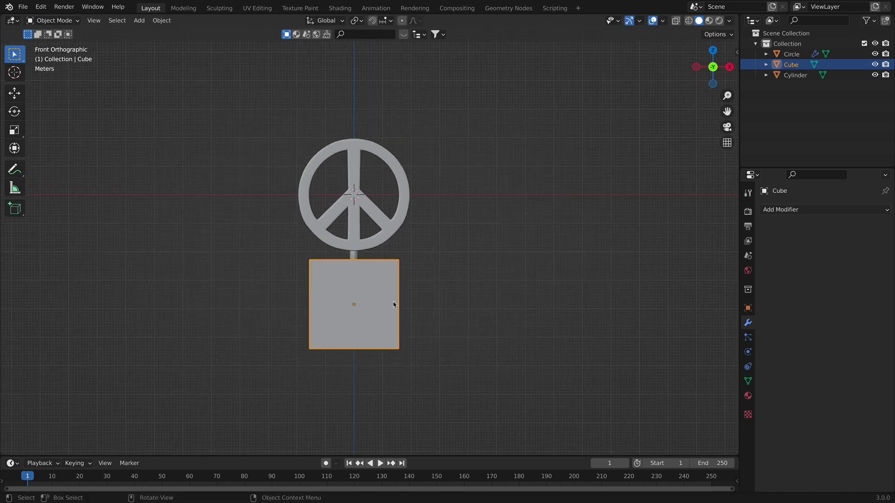
key("Tab")
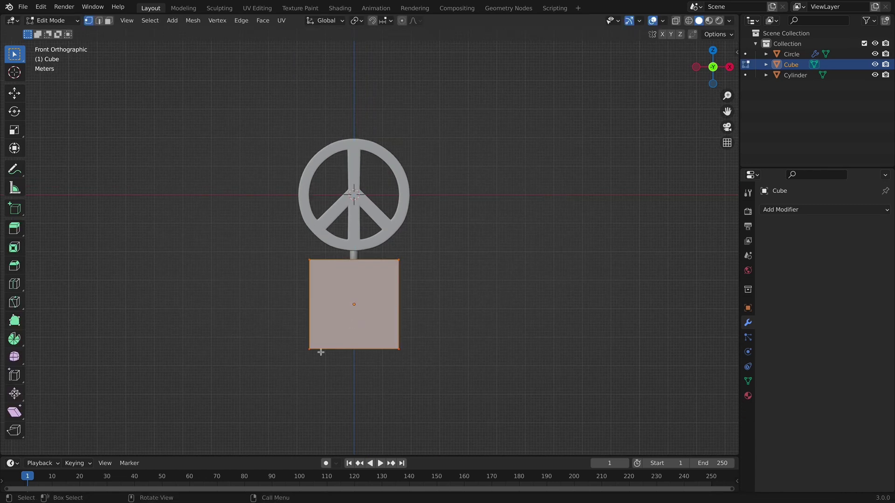
key("alt+z")
left_click_drag(270, 313, 454, 375)
key("s")
key("x")
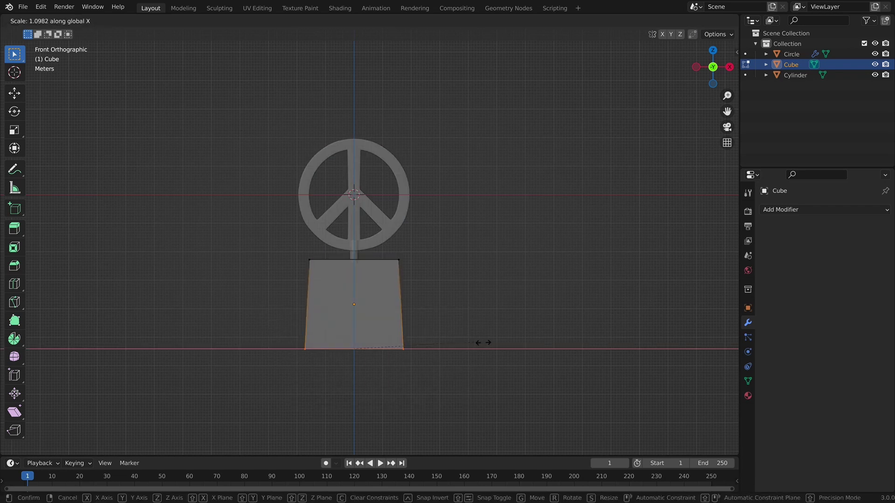
left_click(510, 345)
key("s")
key("x")
left_click(496, 359)
key("Tab")
- Move the pedestal about 0.245 m along Y to centre it under the peace sign
left_click(500, 290)
middle_click_drag(500, 290, 404, 299)
key("g")
key("y")
left_click(413, 303)
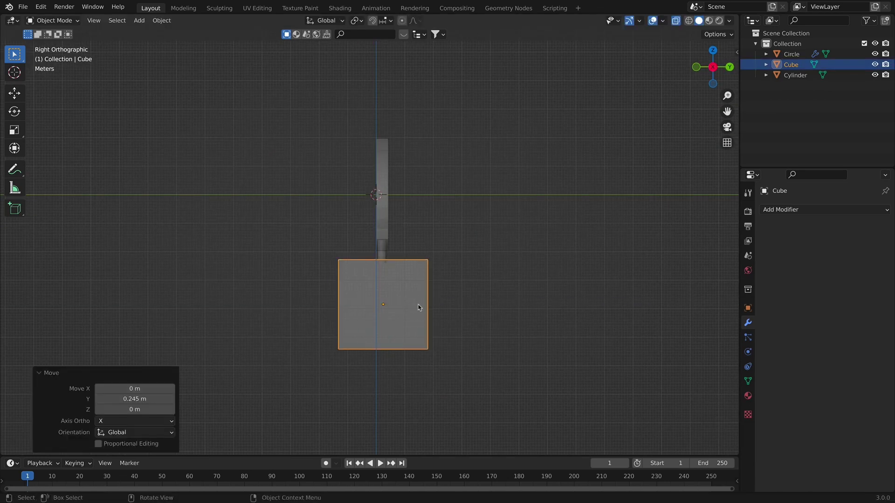
middle_click_drag(428, 309, 387, 313)
- Inset the pedestal's top face by about 0.087 m and extrude it downward into a shallow recess
left_click(442, 318)
left_click(388, 305)
key("Tab")
scroll(387, 303, "up", 3)
left_click_drag(180, 213, 465, 355)
key("i")
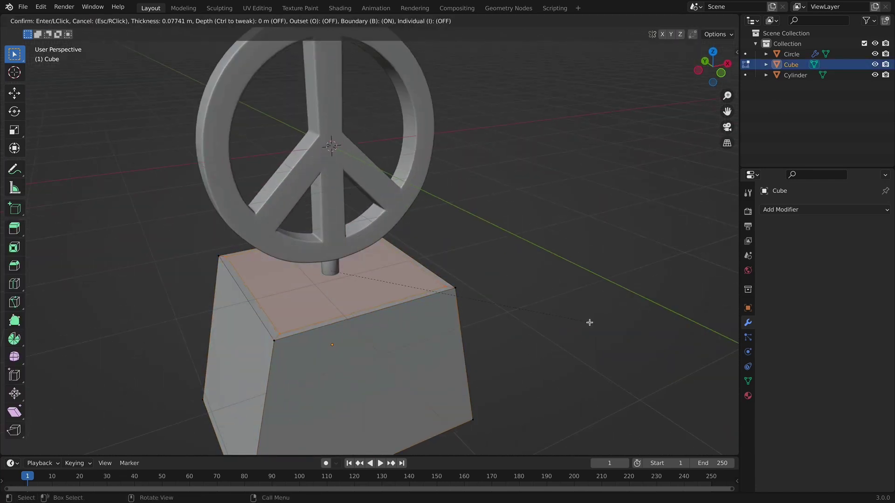
left_click(590, 323)
key("e")
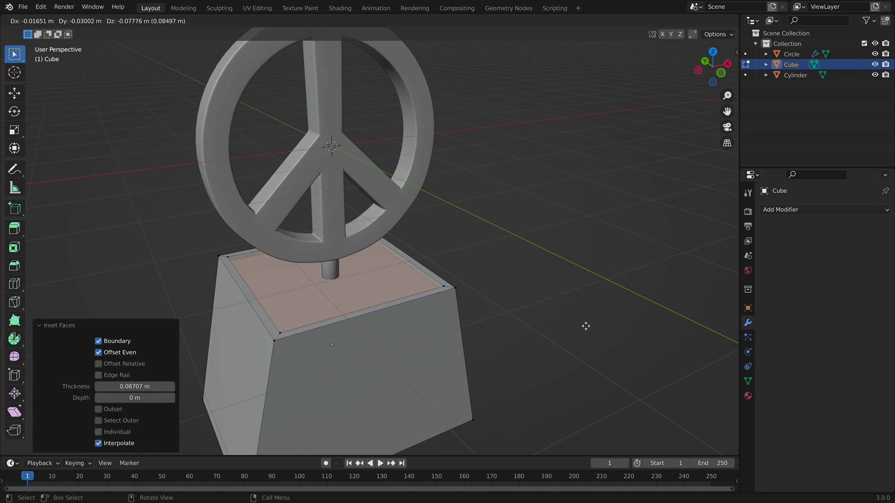
key("Tab")
- Add a Bevel modifier to the pedestal and set its segments to 3
middle_click_drag(489, 356, 534, 368)
key("KP_1")
left_click(781, 211)
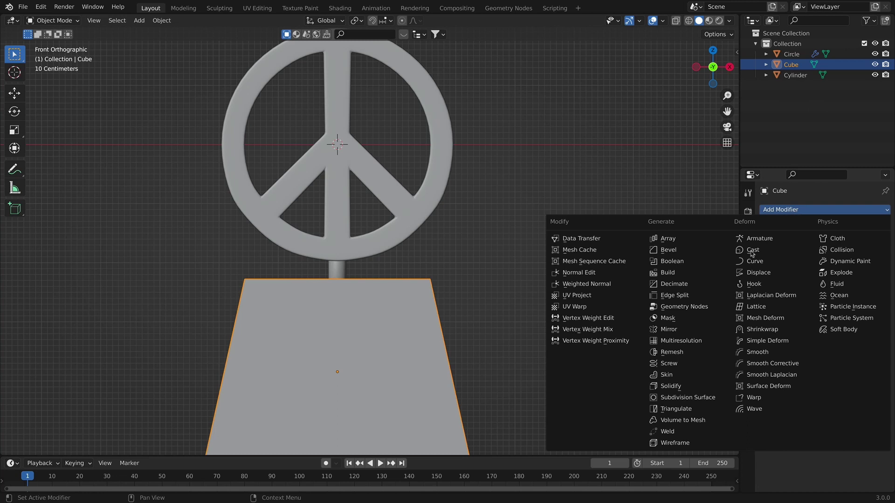
left_click(682, 255)
scroll(529, 334, "down", 5)
middle_click_drag(530, 334, 629, 324)
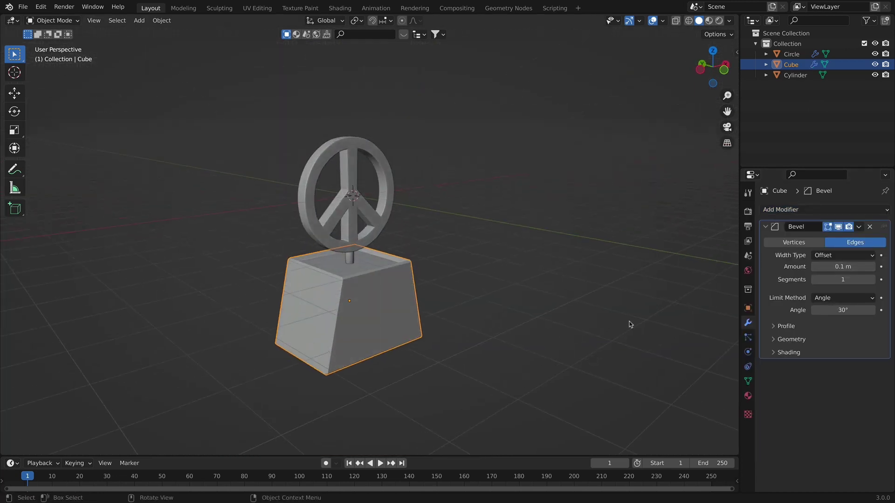
scroll(629, 323, "up", 2)
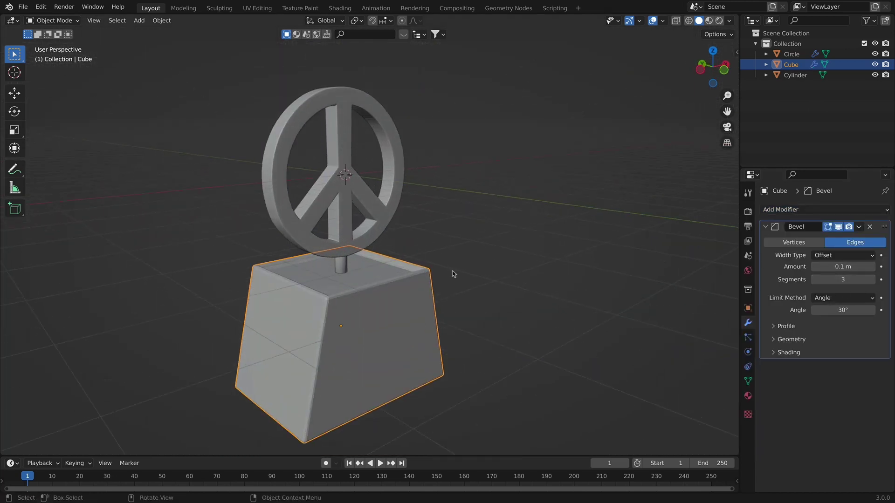
left_click(872, 280)
- Add two edge loops around the inner walls of the pedestal's recess to tighten its edges
scroll(470, 285, "up", 4)
key("Tab")
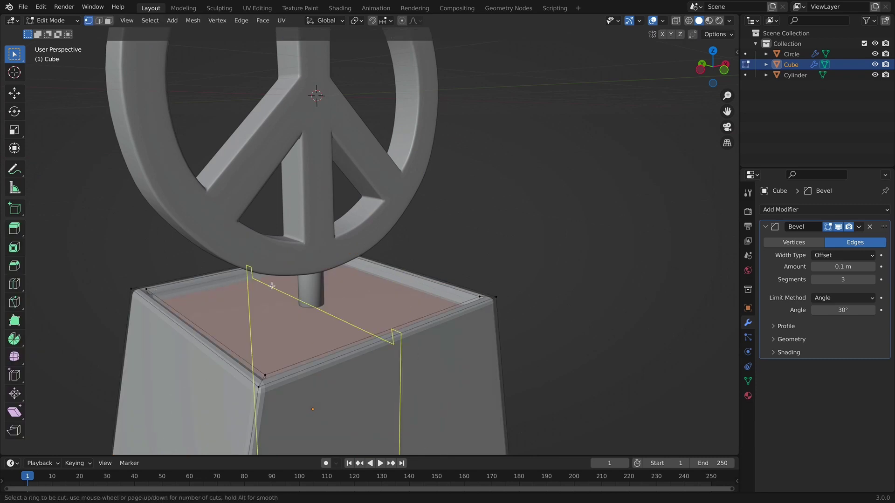
left_click(333, 254)
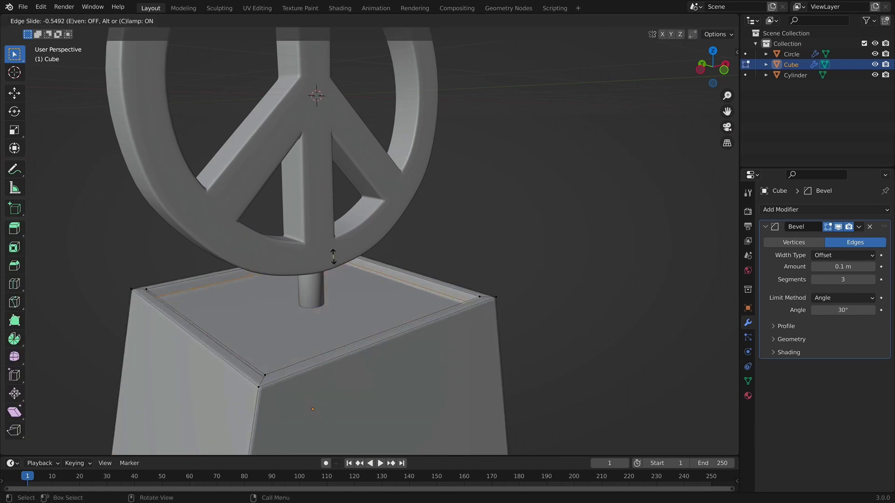
left_click(334, 257)
key("ctrl+r")
left_click(333, 250)
key("grave")
left_click(566, 336)
key("Tab")
- Apply smooth shading to the pedestal, deselect it and return to the front view
mouse_move(566, 336)
middle_mouse_down()
mouse_move(380, 377)
mouse_move(436, 391)
mouse_move(482, 325)
mouse_move(387, 277)
mouse_move(510, 240)
mouse_move(430, 393)
mouse_move(399, 384)
mouse_move(436, 350)
mouse_move(420, 309)
middle_mouse_up()
right_click(388, 277)
left_click(386, 280)
left_click(510, 240)
key("KP_1")
scroll(520, 277, "down", 1)
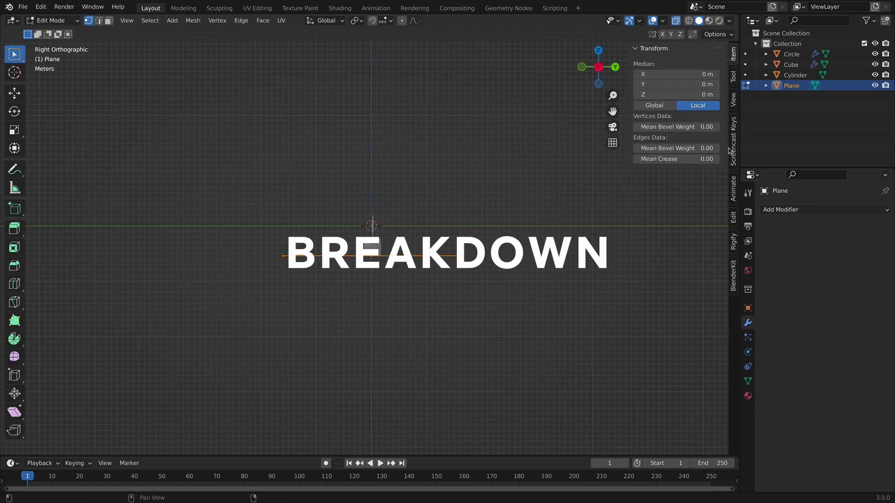
- Extrude the plane's rear edge upward and bevel the fold with 15 segments into a curved backdrop
key("n")
key("e")
middle_click_drag(516, 180, 485, 275)
key("ctrl+b")
scroll(485, 275, "up", 10)
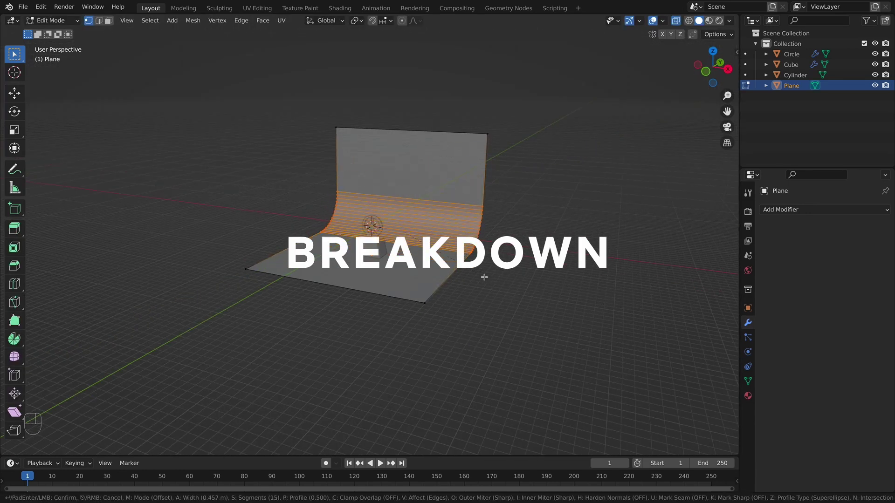
left_click(484, 277)
- Widen the backdrop by scaling it about 1.13 along X in Object Mode
key("Tab")
key("alt+z")
key("s")
key("x")
key("KP_1")
- Check in the add-on preferences whether the BlenderKit Online Asset Library is enabled
key("n")
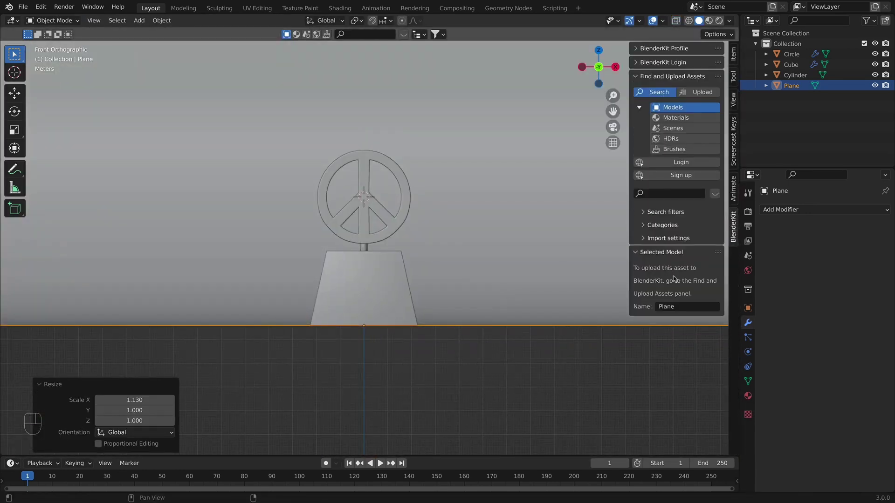
left_click(41, 7)
left_click(53, 174)
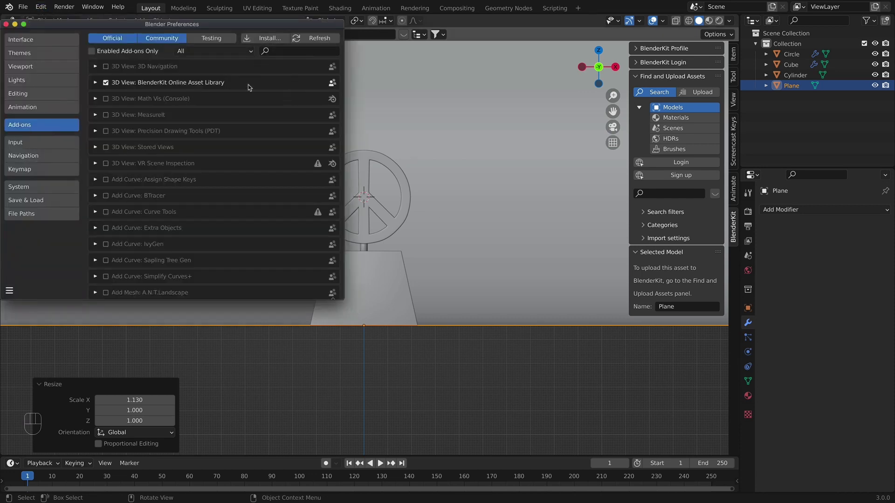
left_click(532, 230)
- Search the BlenderKit materials for "wall" and apply the Painted Rough Wall material to the backdrop
key("KP_1")
key("KP_Decimal")
left_click(676, 117)
left_click(659, 194)
type("wall")
key("Return")
left_click_drag(307, 48, 394, 210)
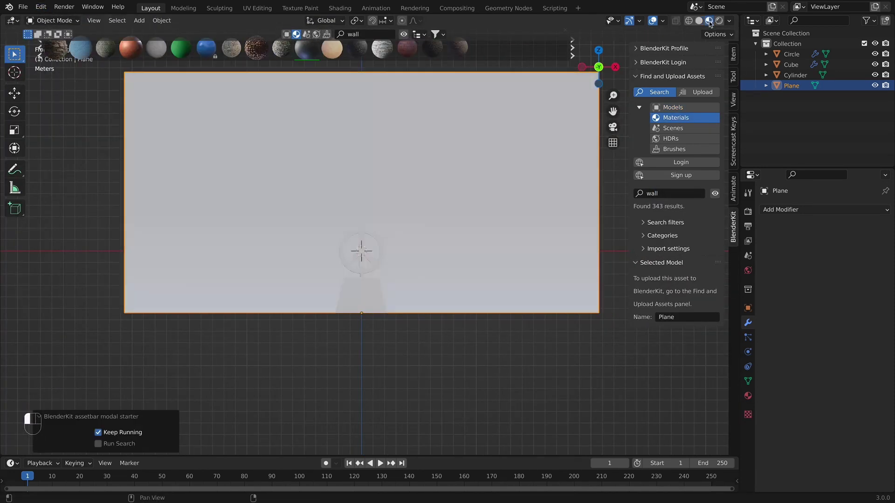
key("Tab")
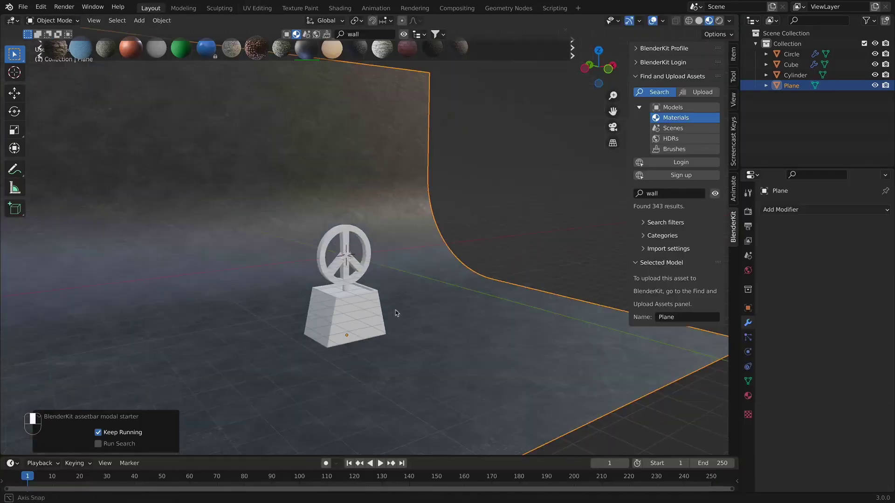
- Search the BlenderKit materials for "concrete" and apply a concrete material to the peace sign
left_click(632, 193)
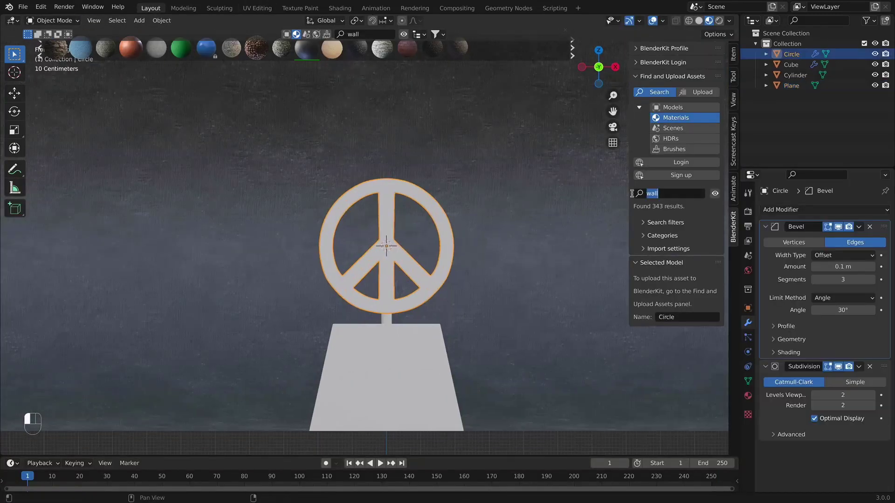
type("concrete")
key("Return")
left_click(382, 48)
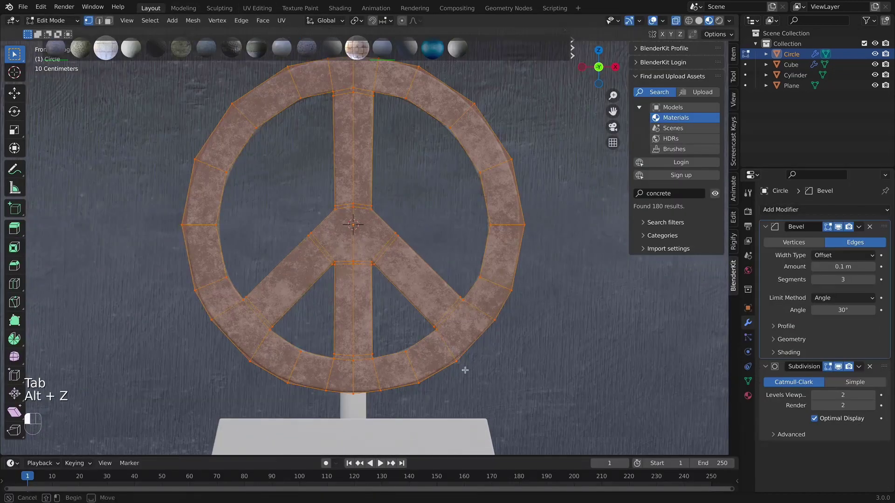
key("Tab")
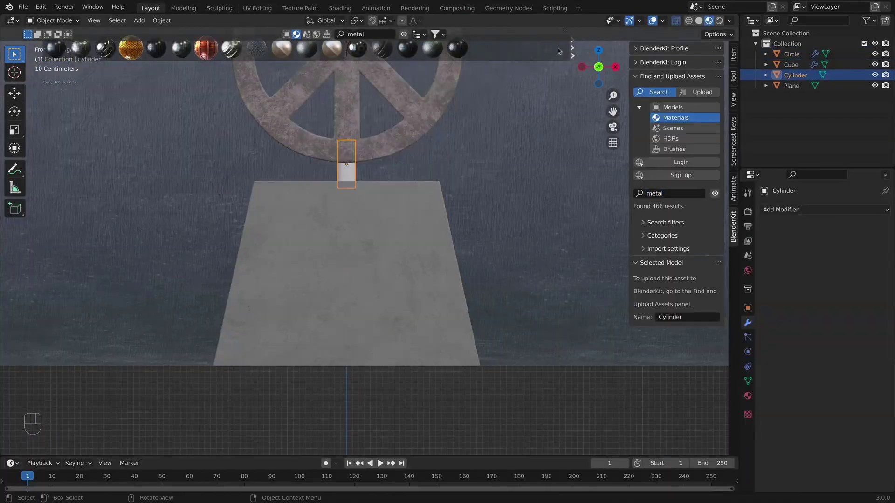
- Choose the Hydrangea light yellow model from the BlenderKit flower models for the scene
key("KP_1")
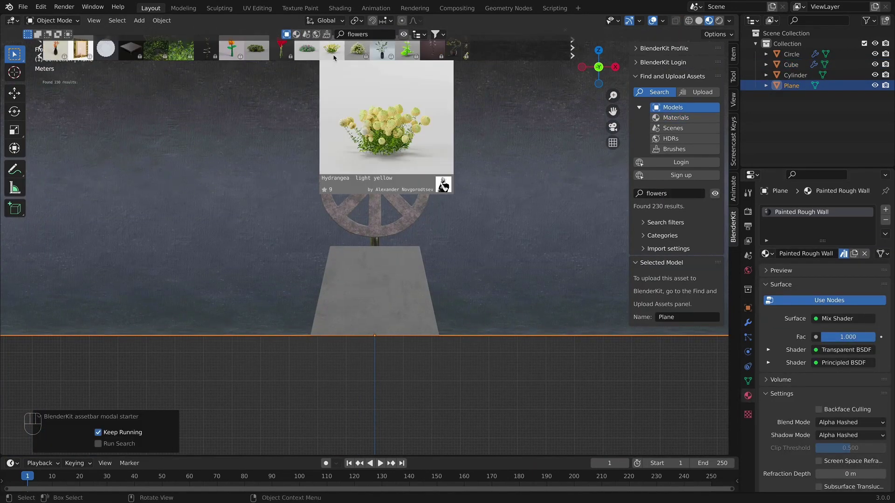
left_click(332, 48)
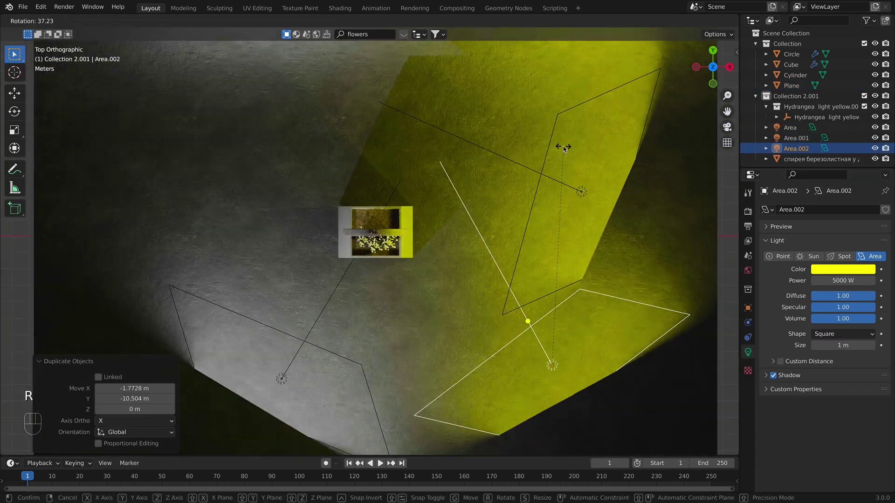
- Rotate the duplicated yellow area light about 37° in the top view to aim it at the pedestal
left_click(564, 148)
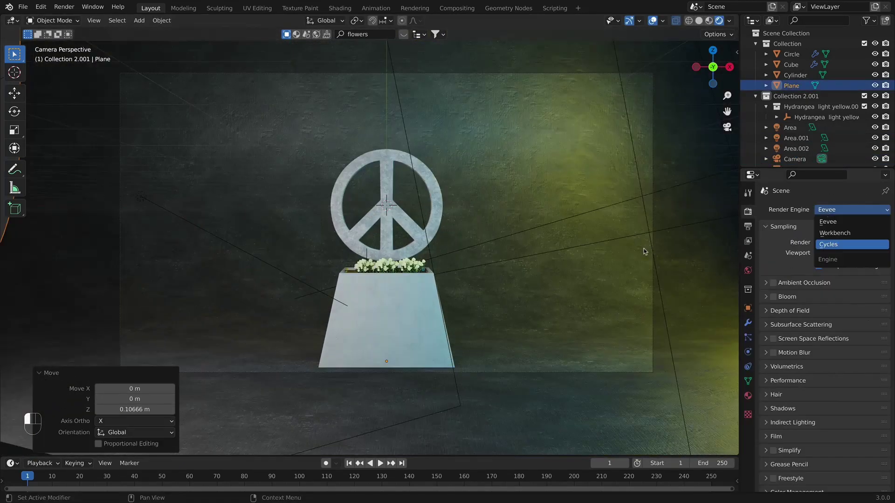
- Switch the render engine to Cycles and save the file
key("super+s")
scroll(802, 329, "down", 8)
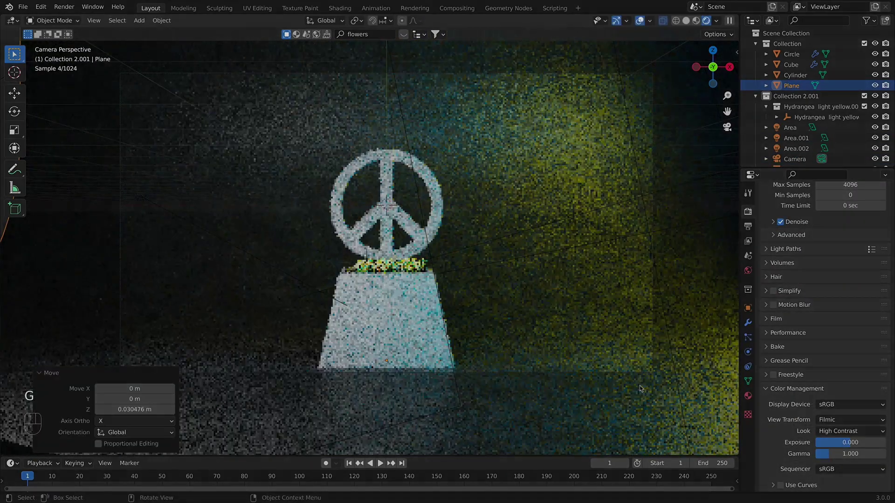